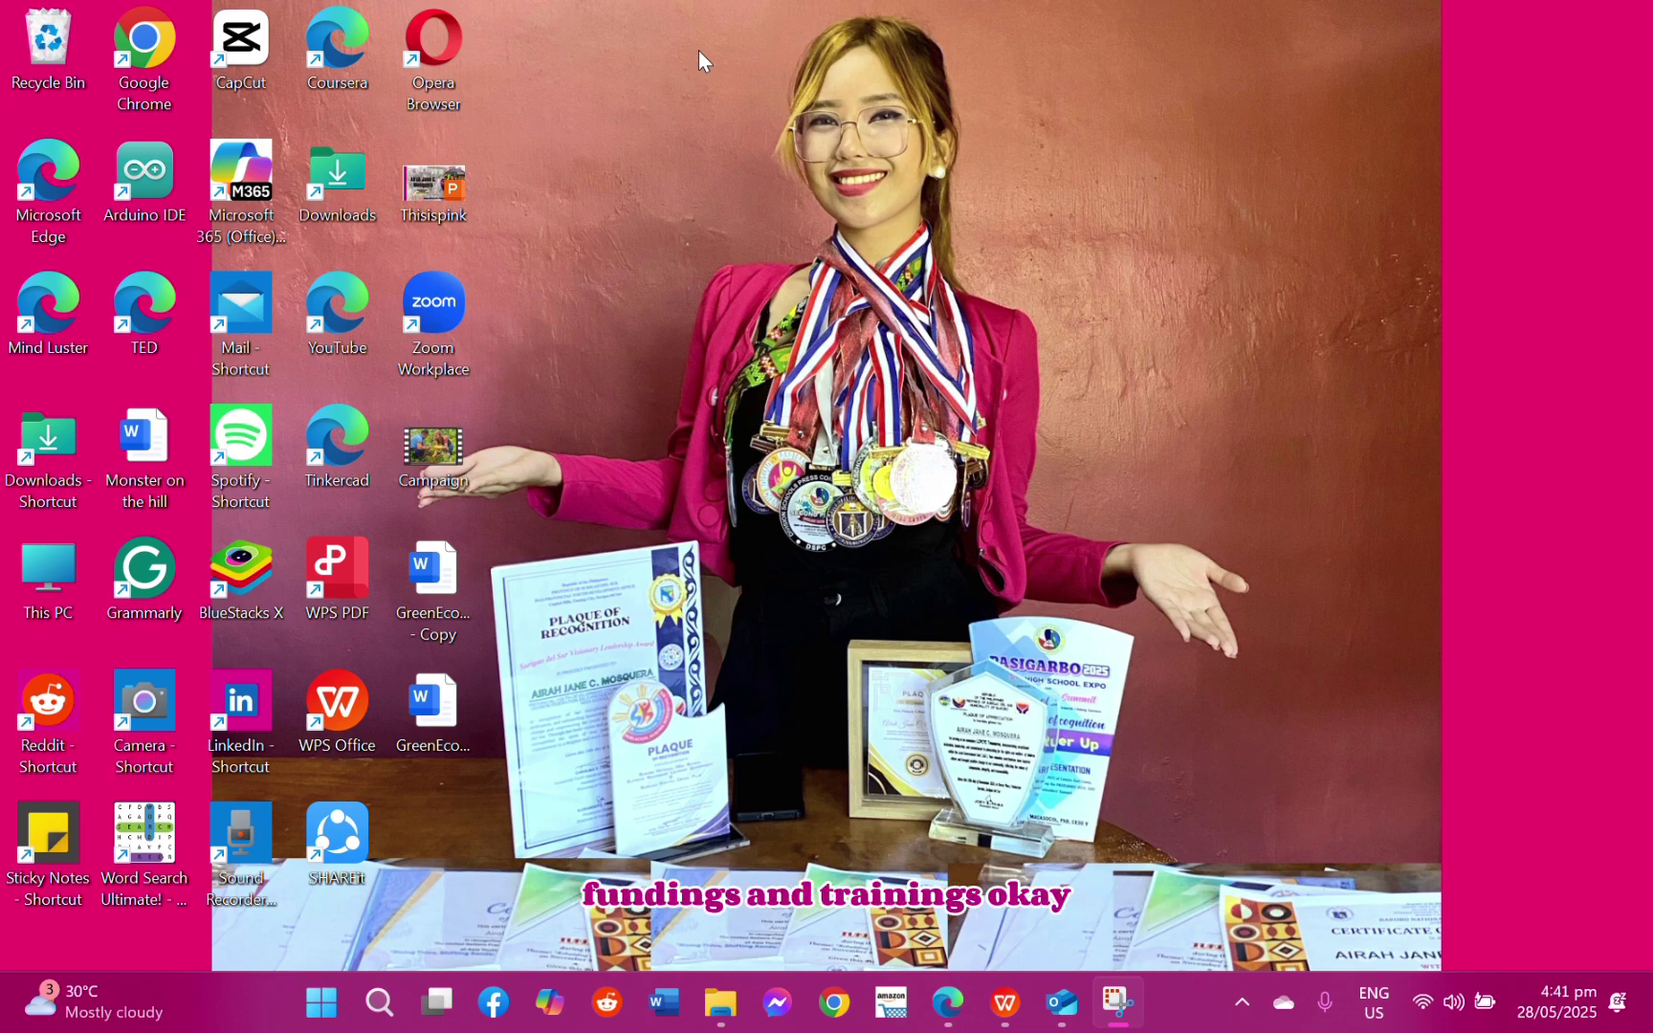
Bring up the YORP Application folder and the 1.-Registration_Form document alongside it
mouse_move(717, 1023)
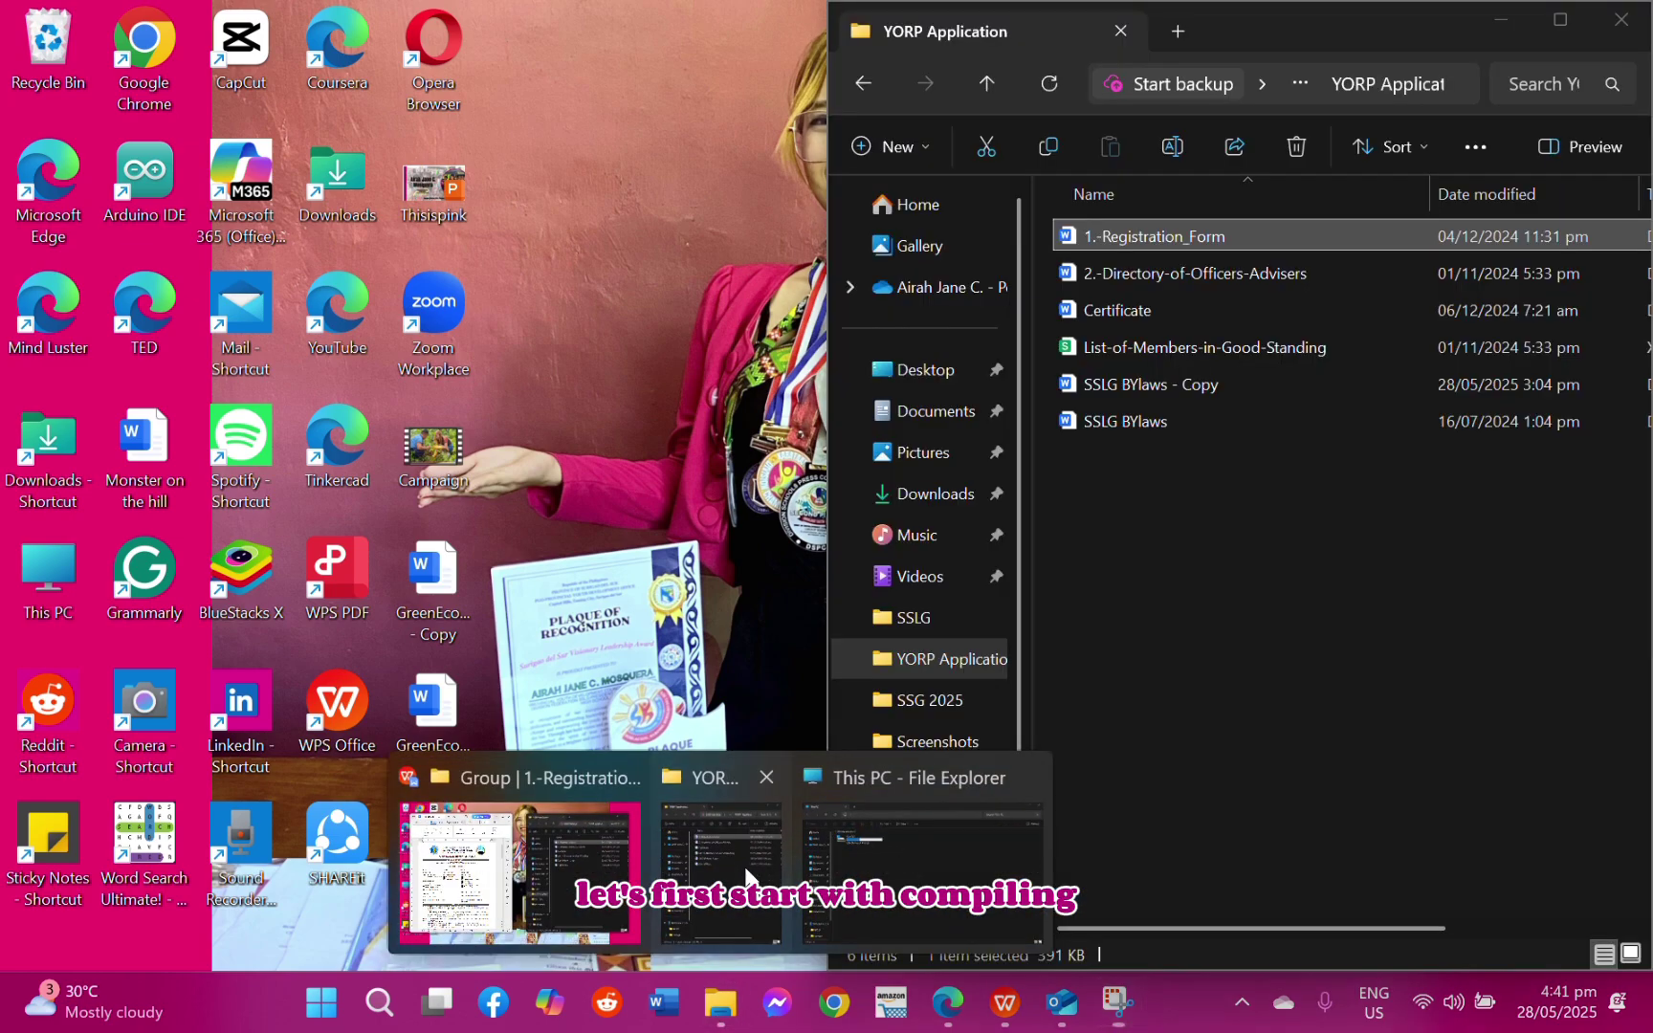
click(724, 870)
mouse_move(1004, 1003)
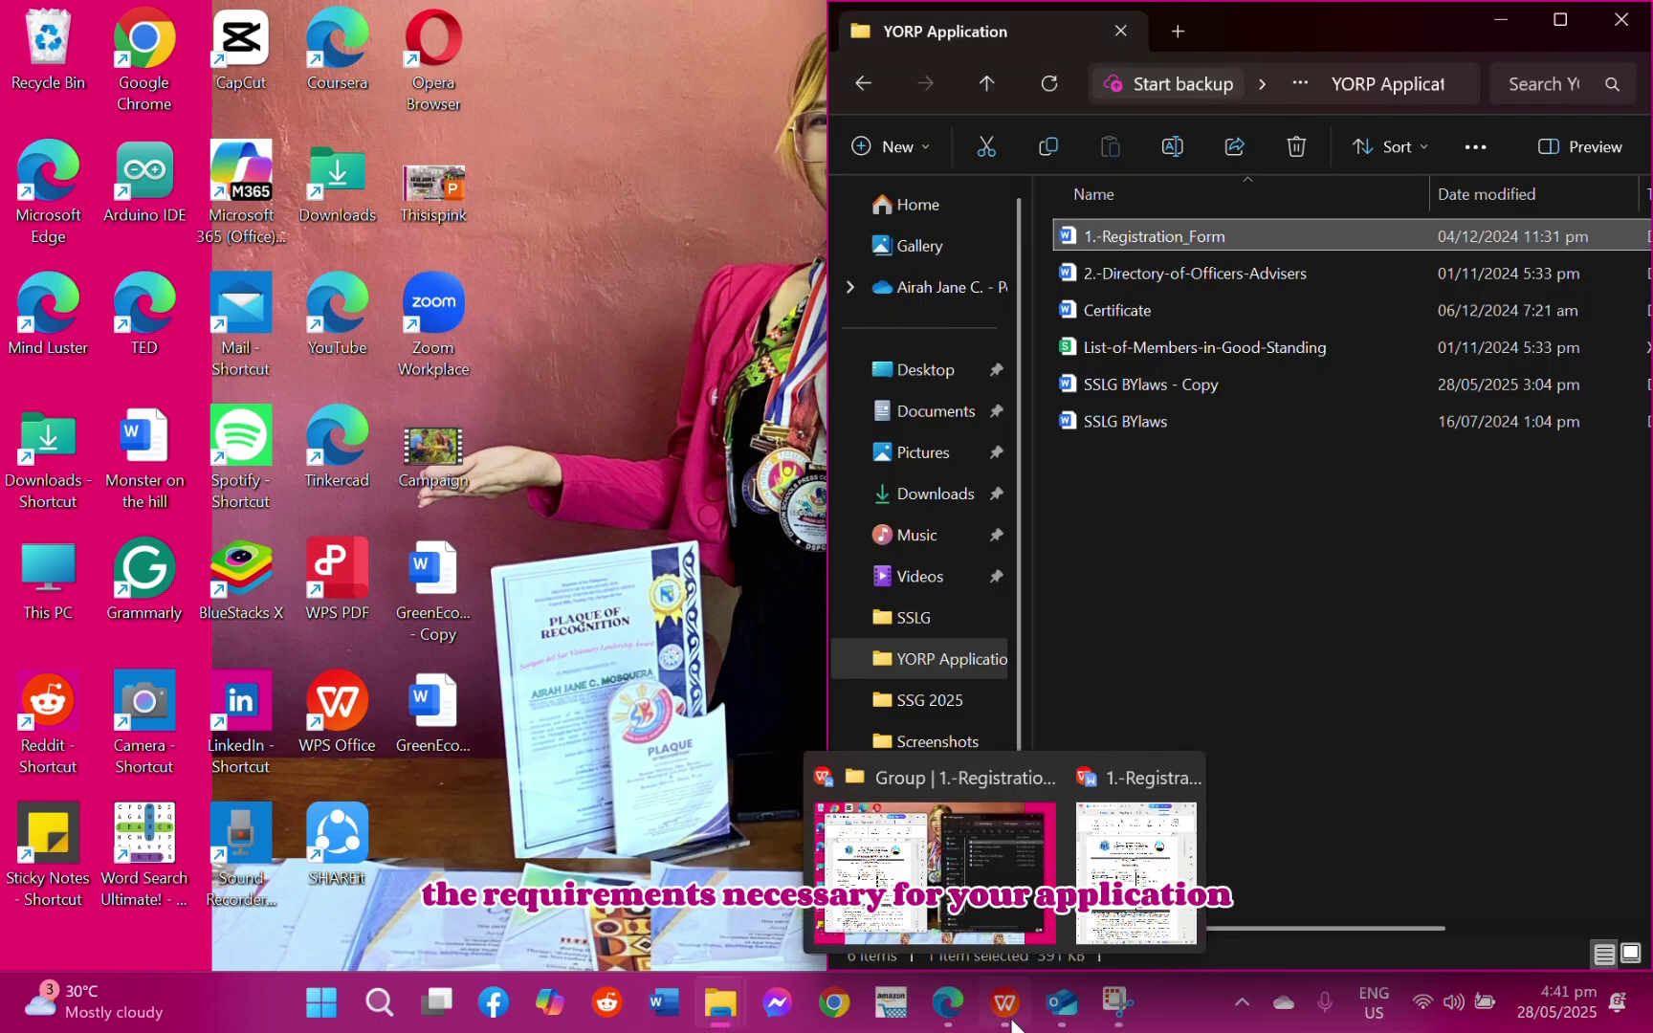
click(1138, 878)
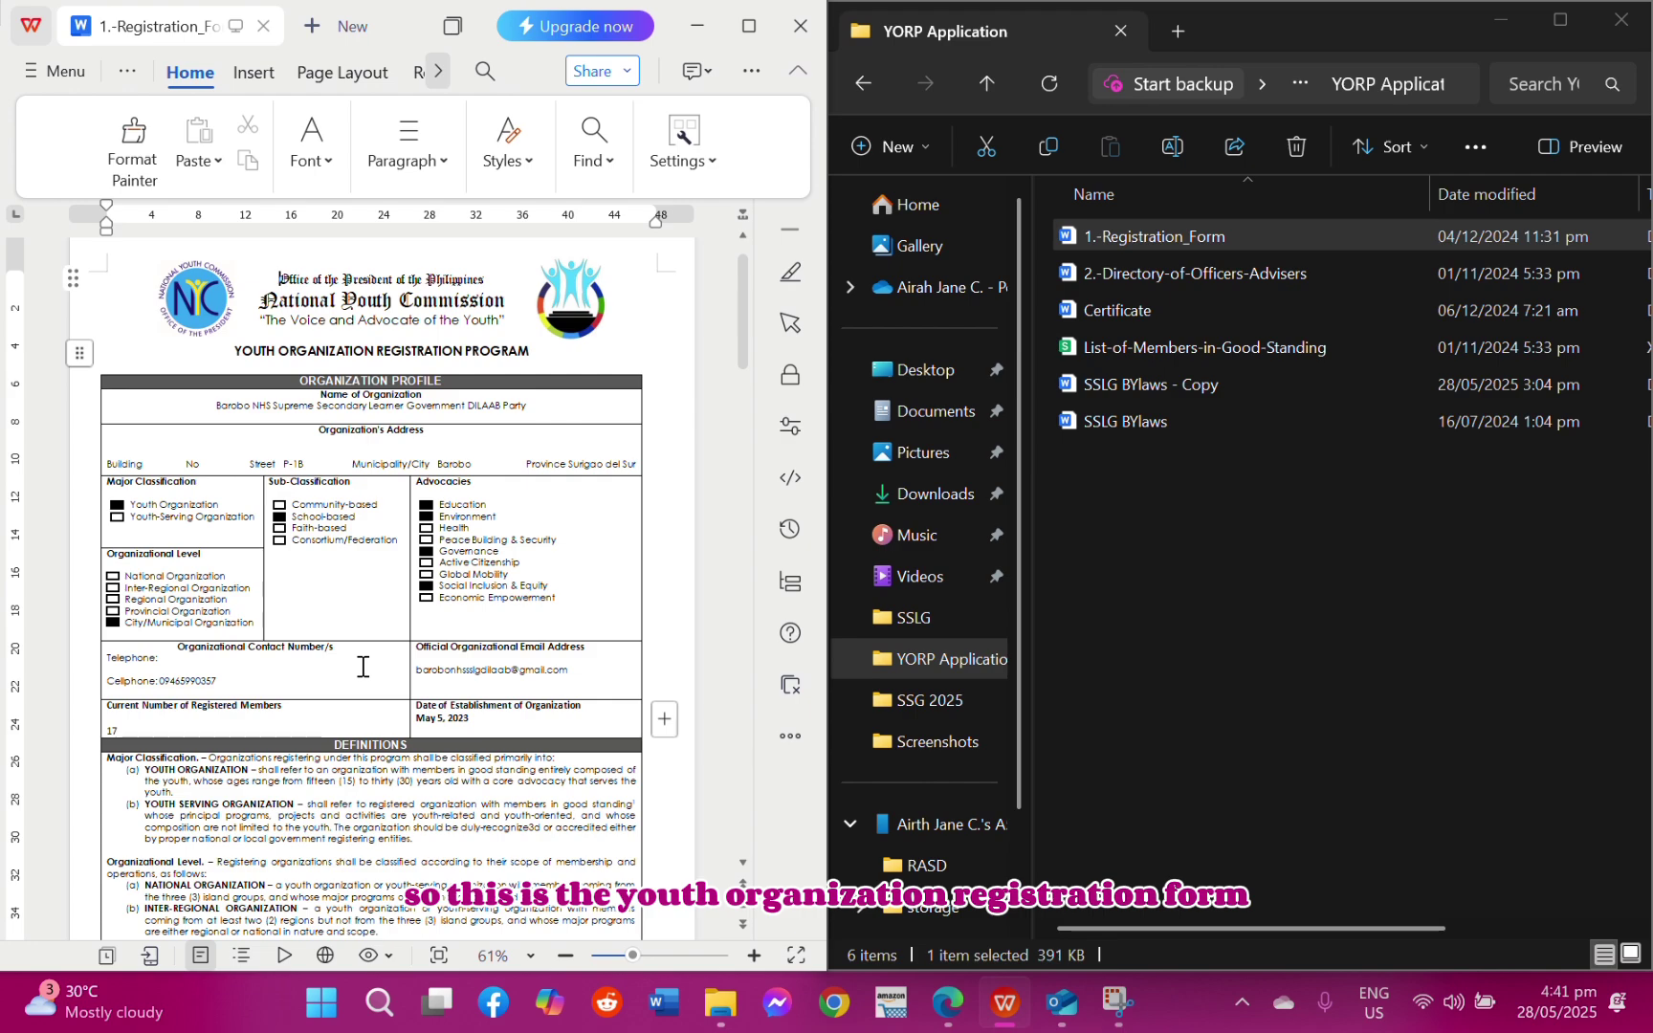
Examine the organization profile fields and the definitions section on the registration form's first page
scroll(362, 666, down, 3)
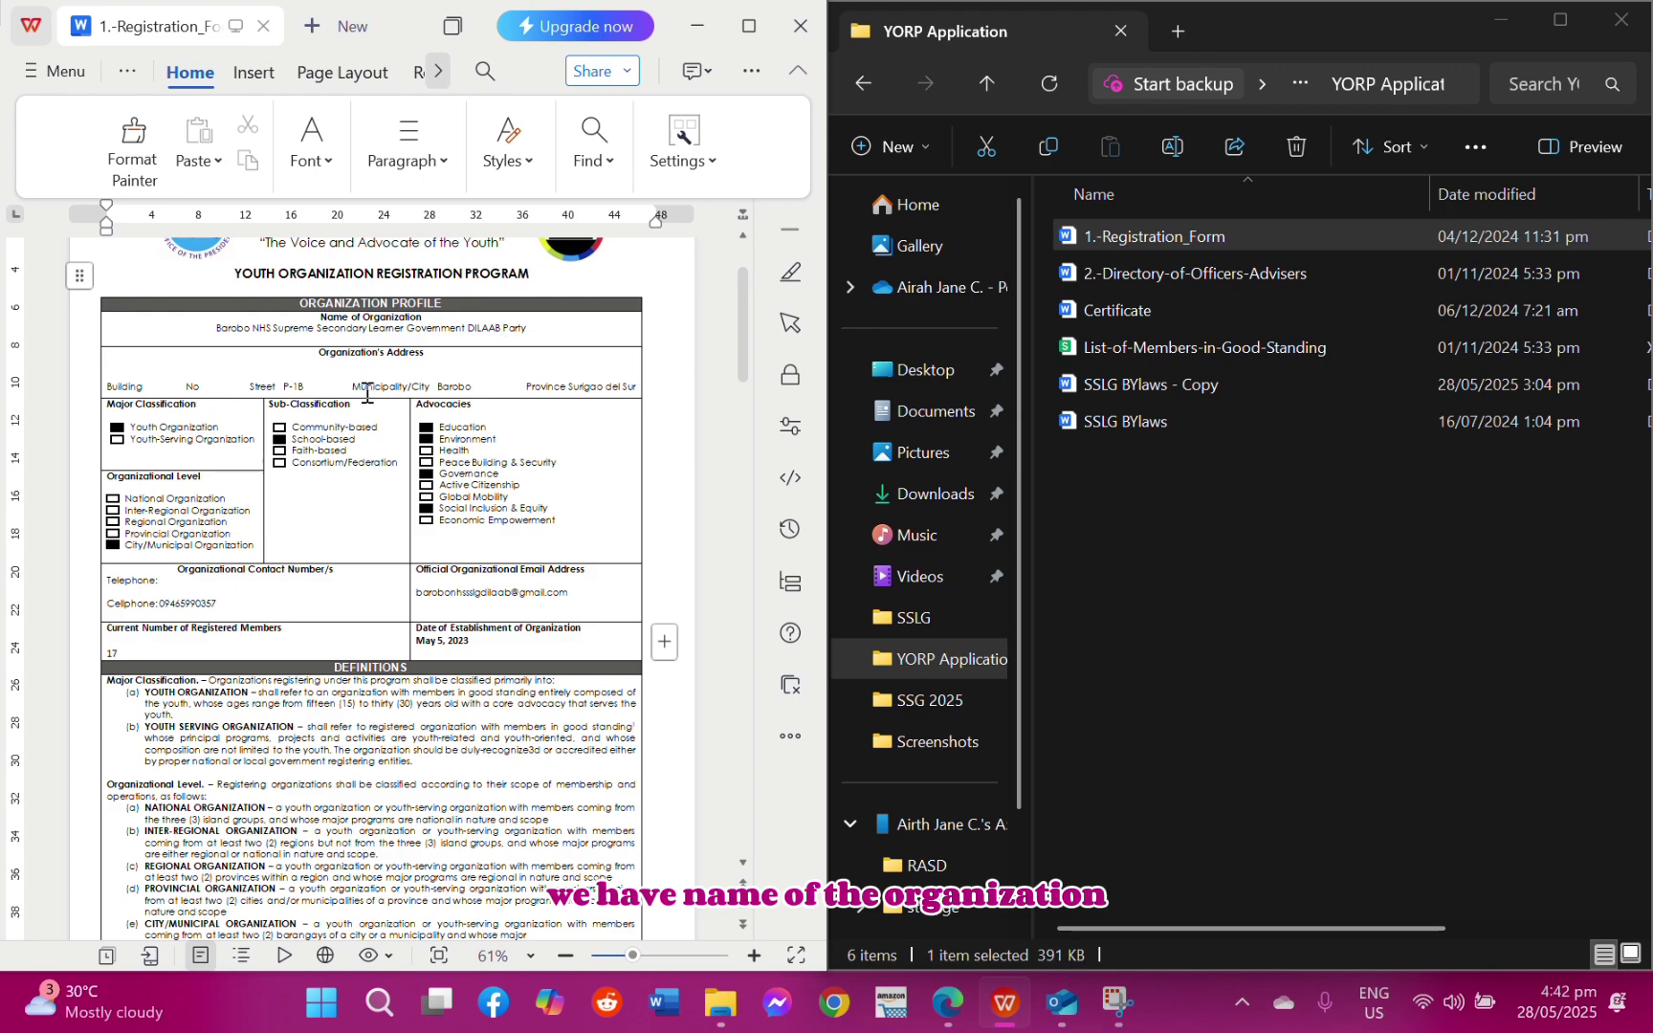
scroll(281, 418, down, 1)
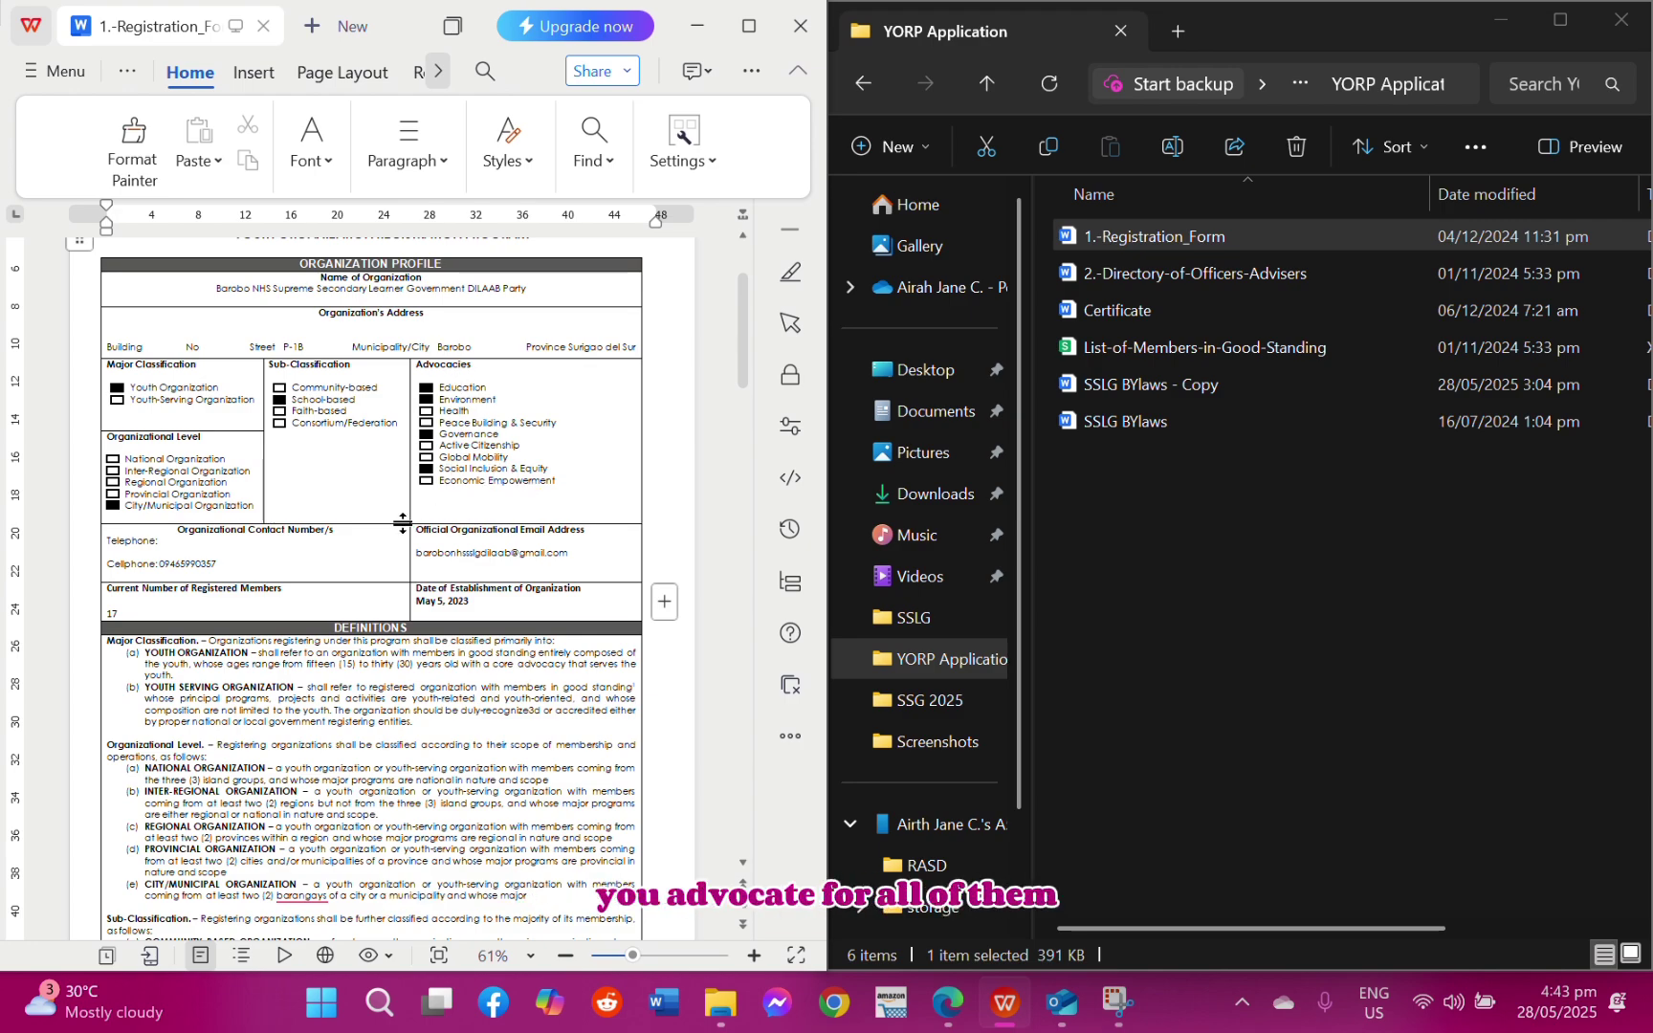
scroll(339, 479, down, 3)
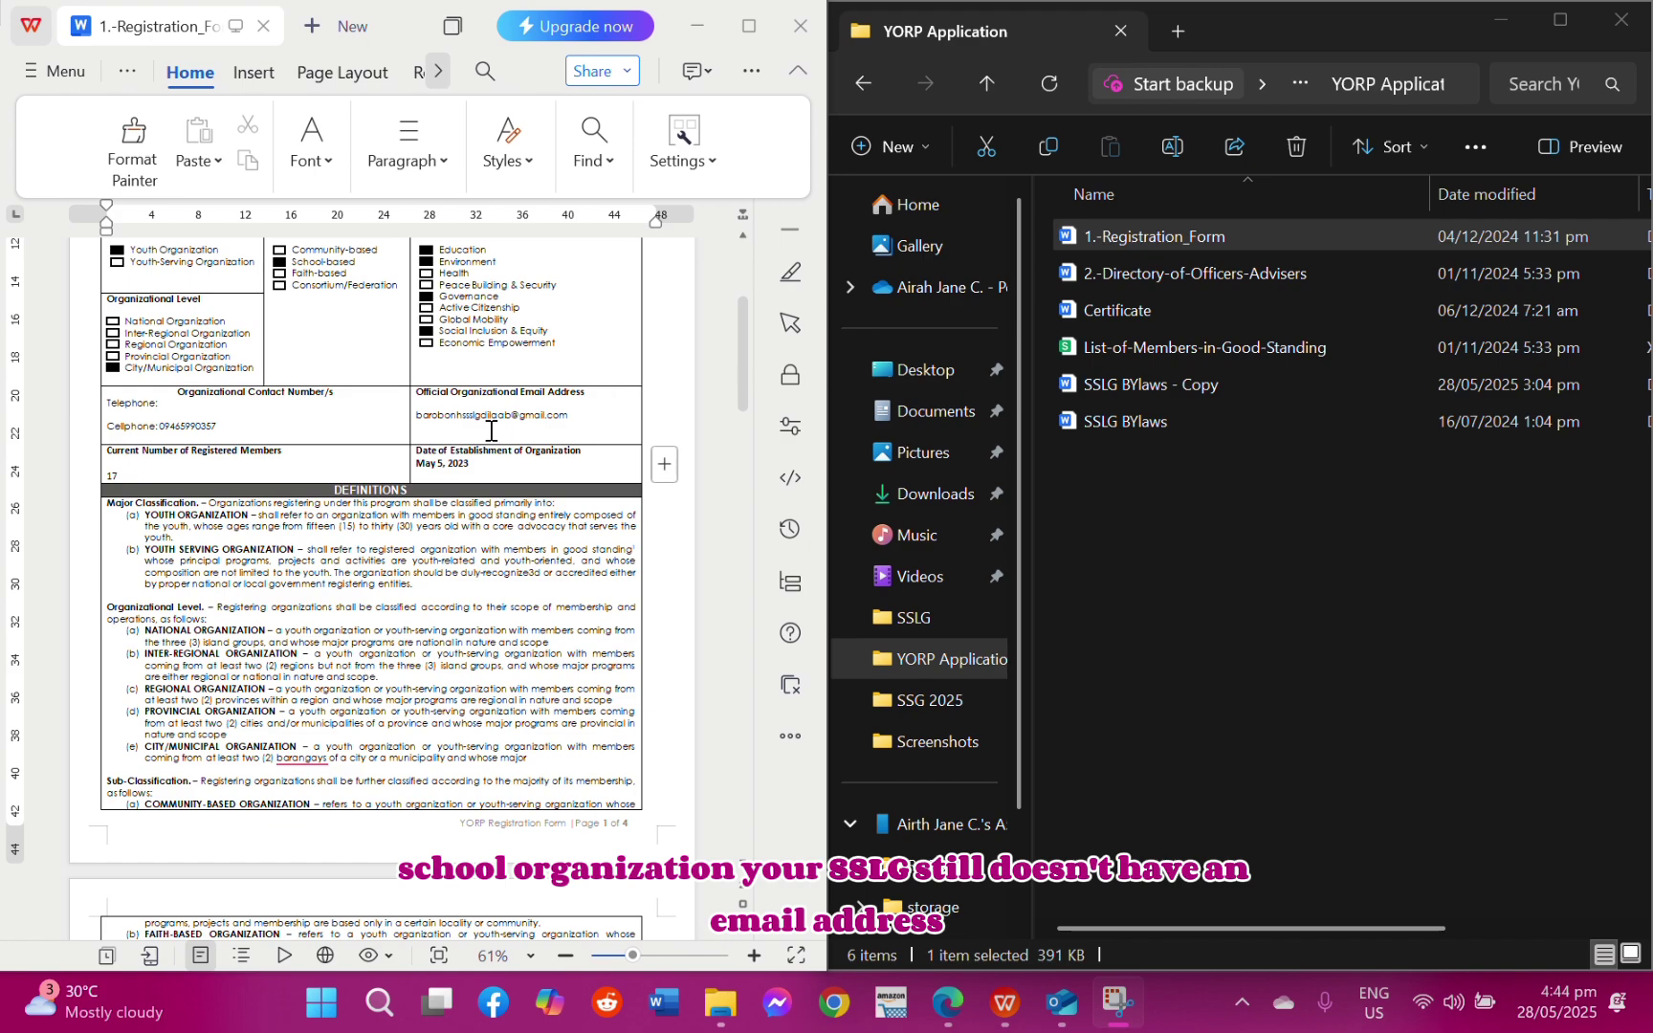
scroll(491, 430, down, 3)
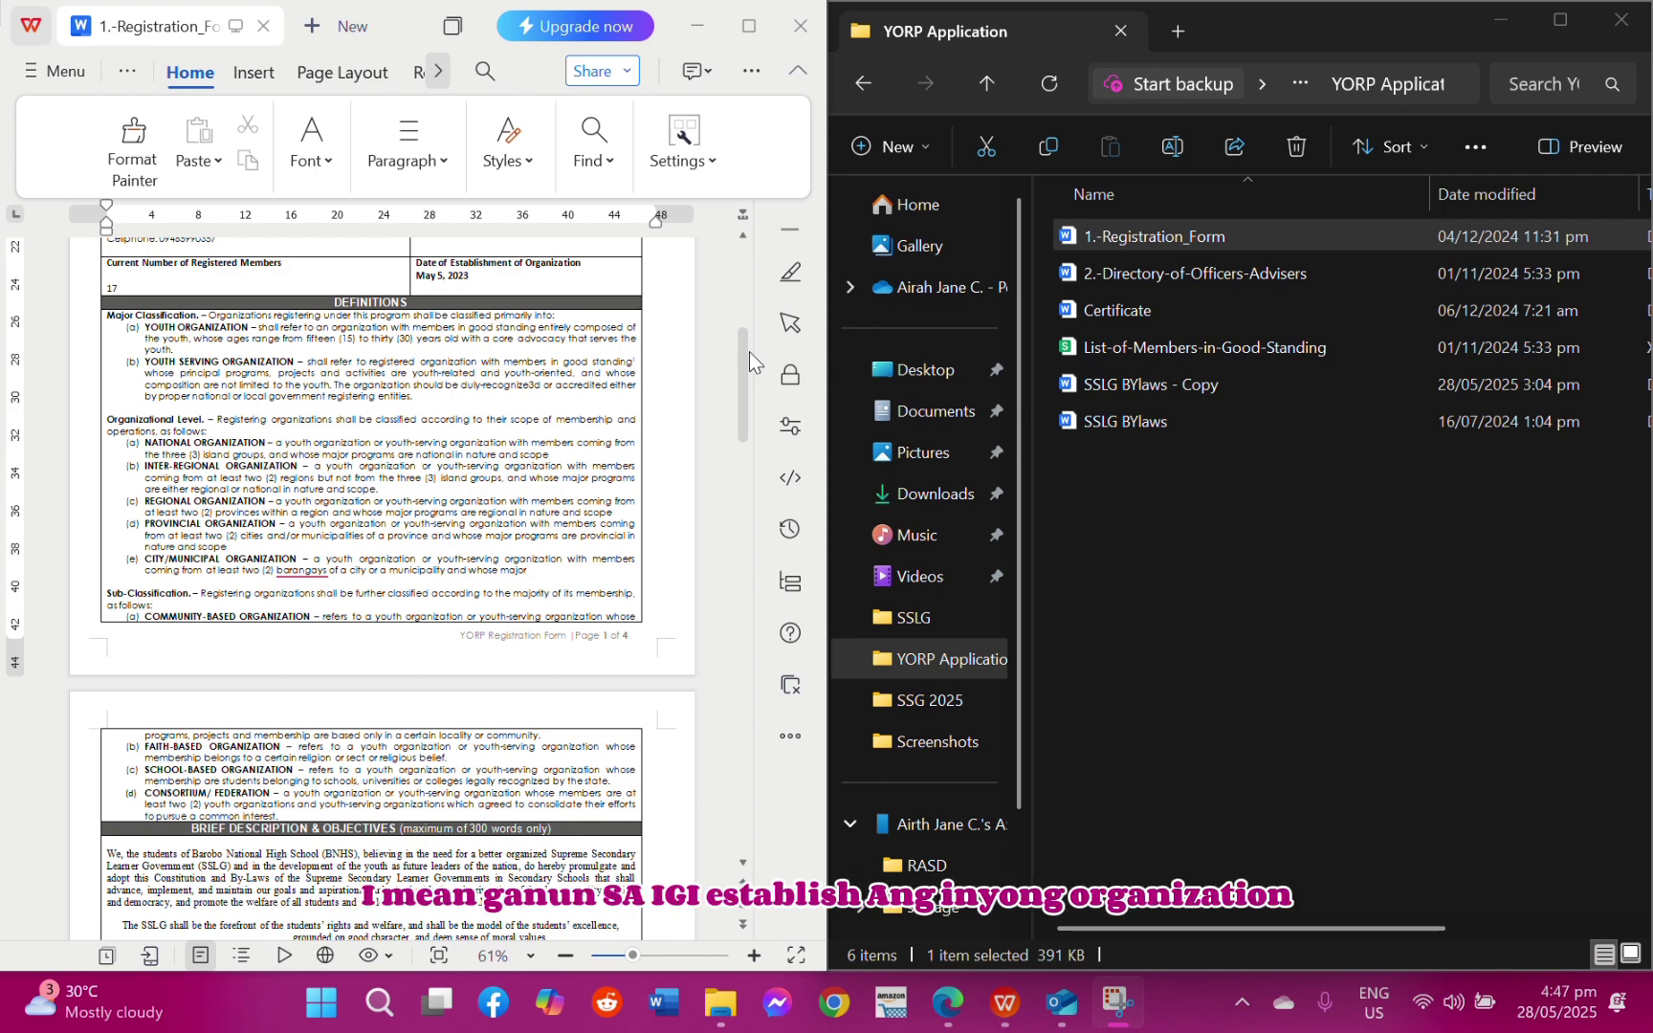
scroll(749, 369, down, 1)
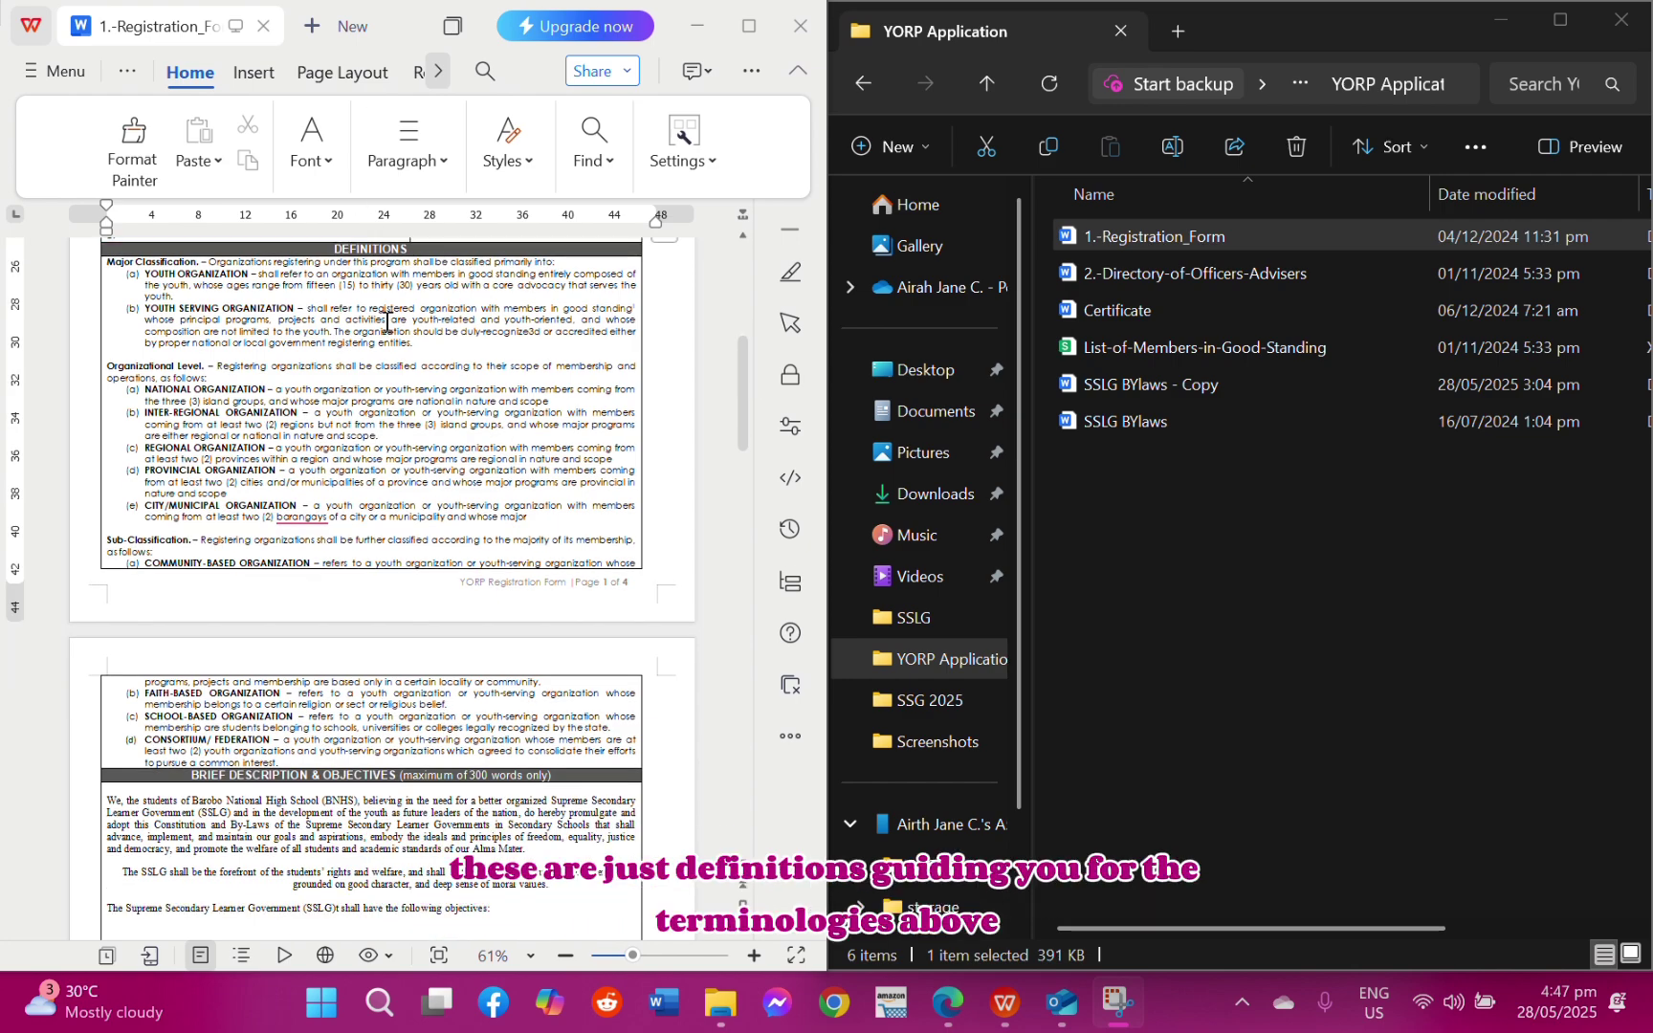
scroll(612, 399, up, 5)
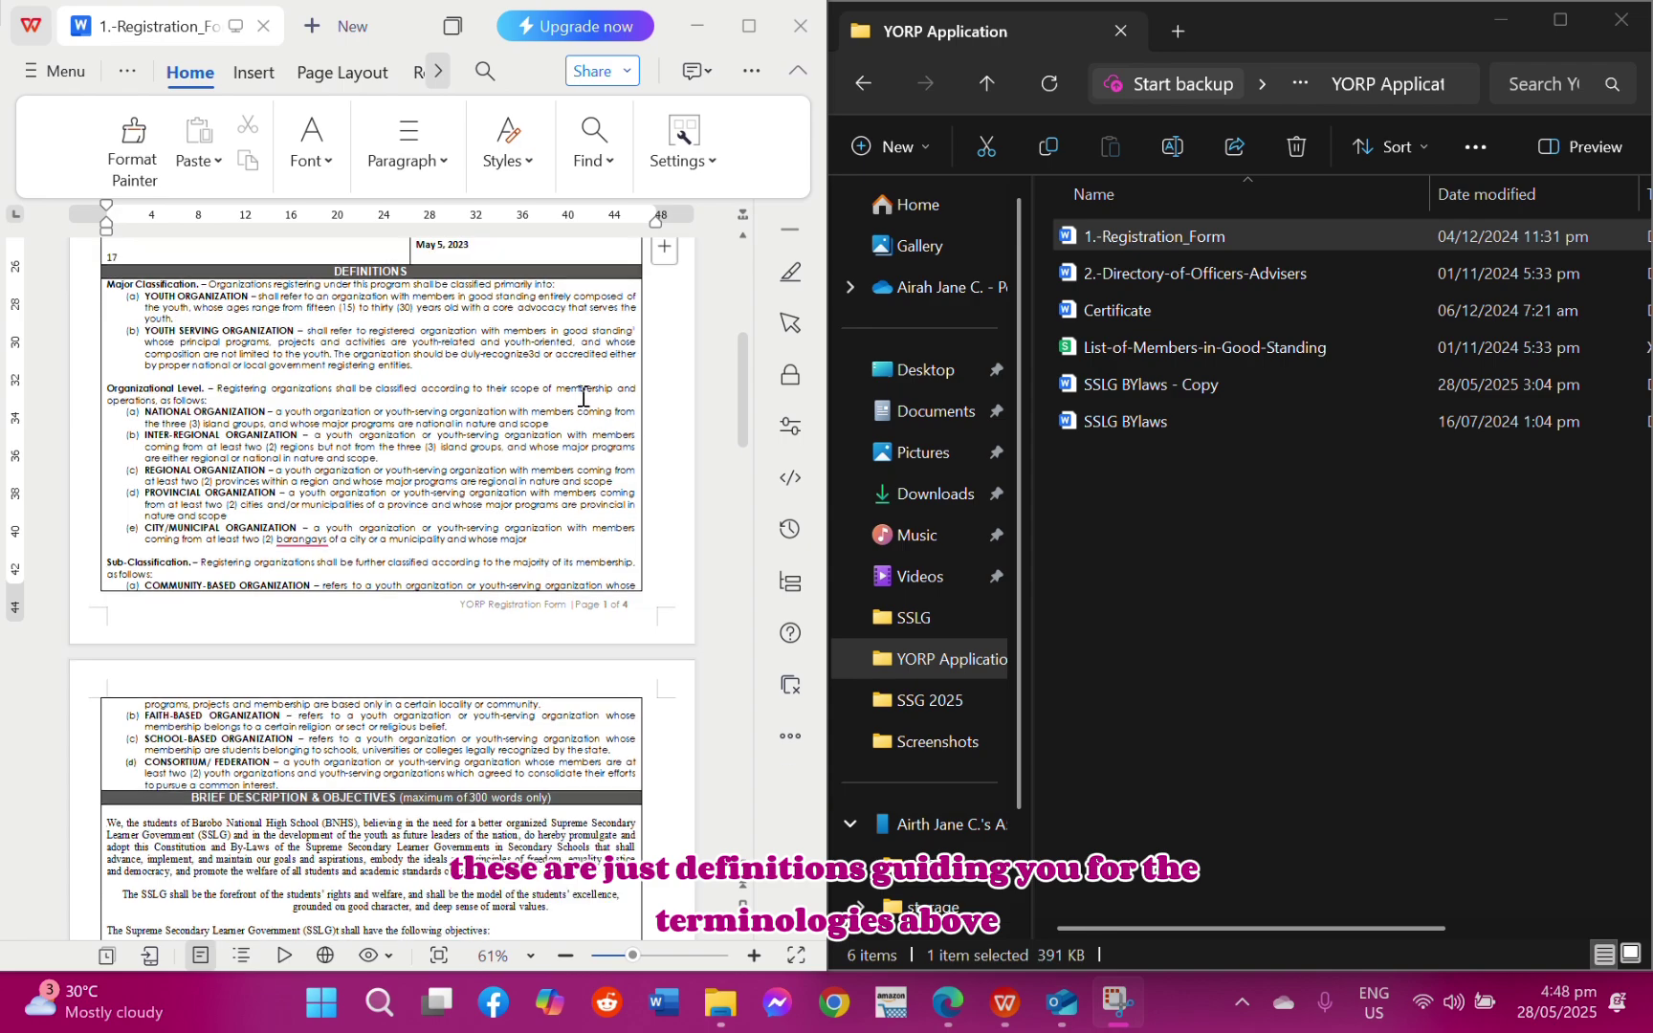
scroll(583, 395, down, 4)
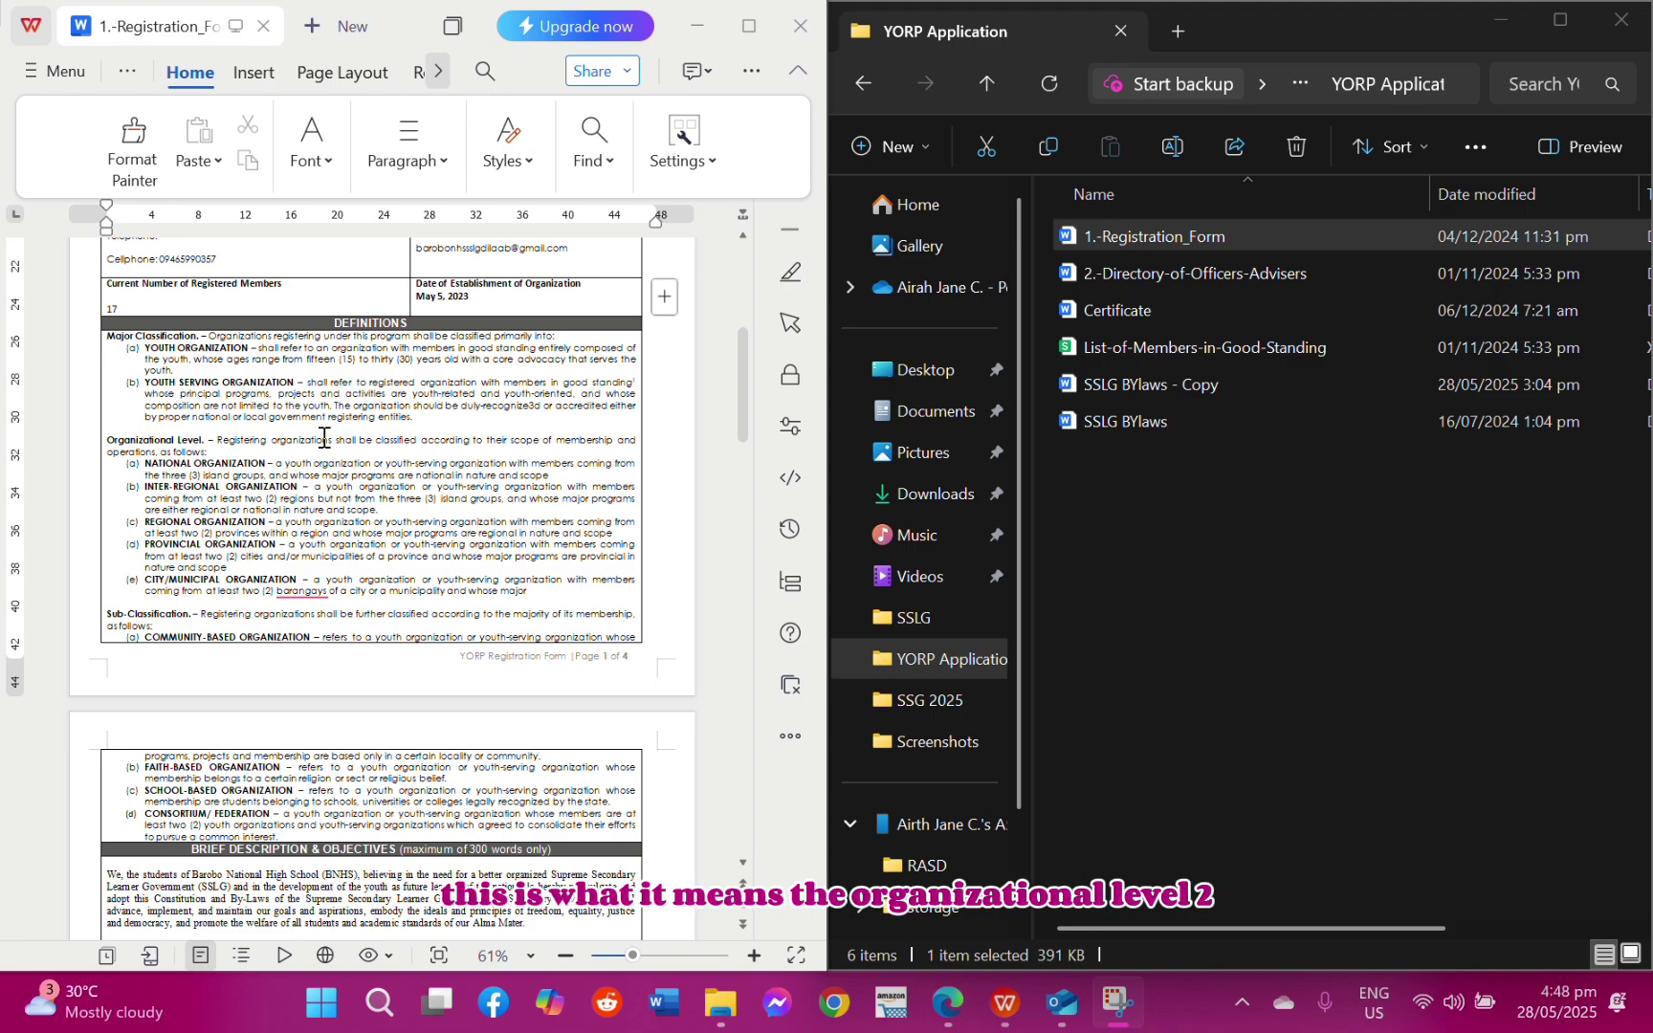
scroll(326, 435, down, 3)
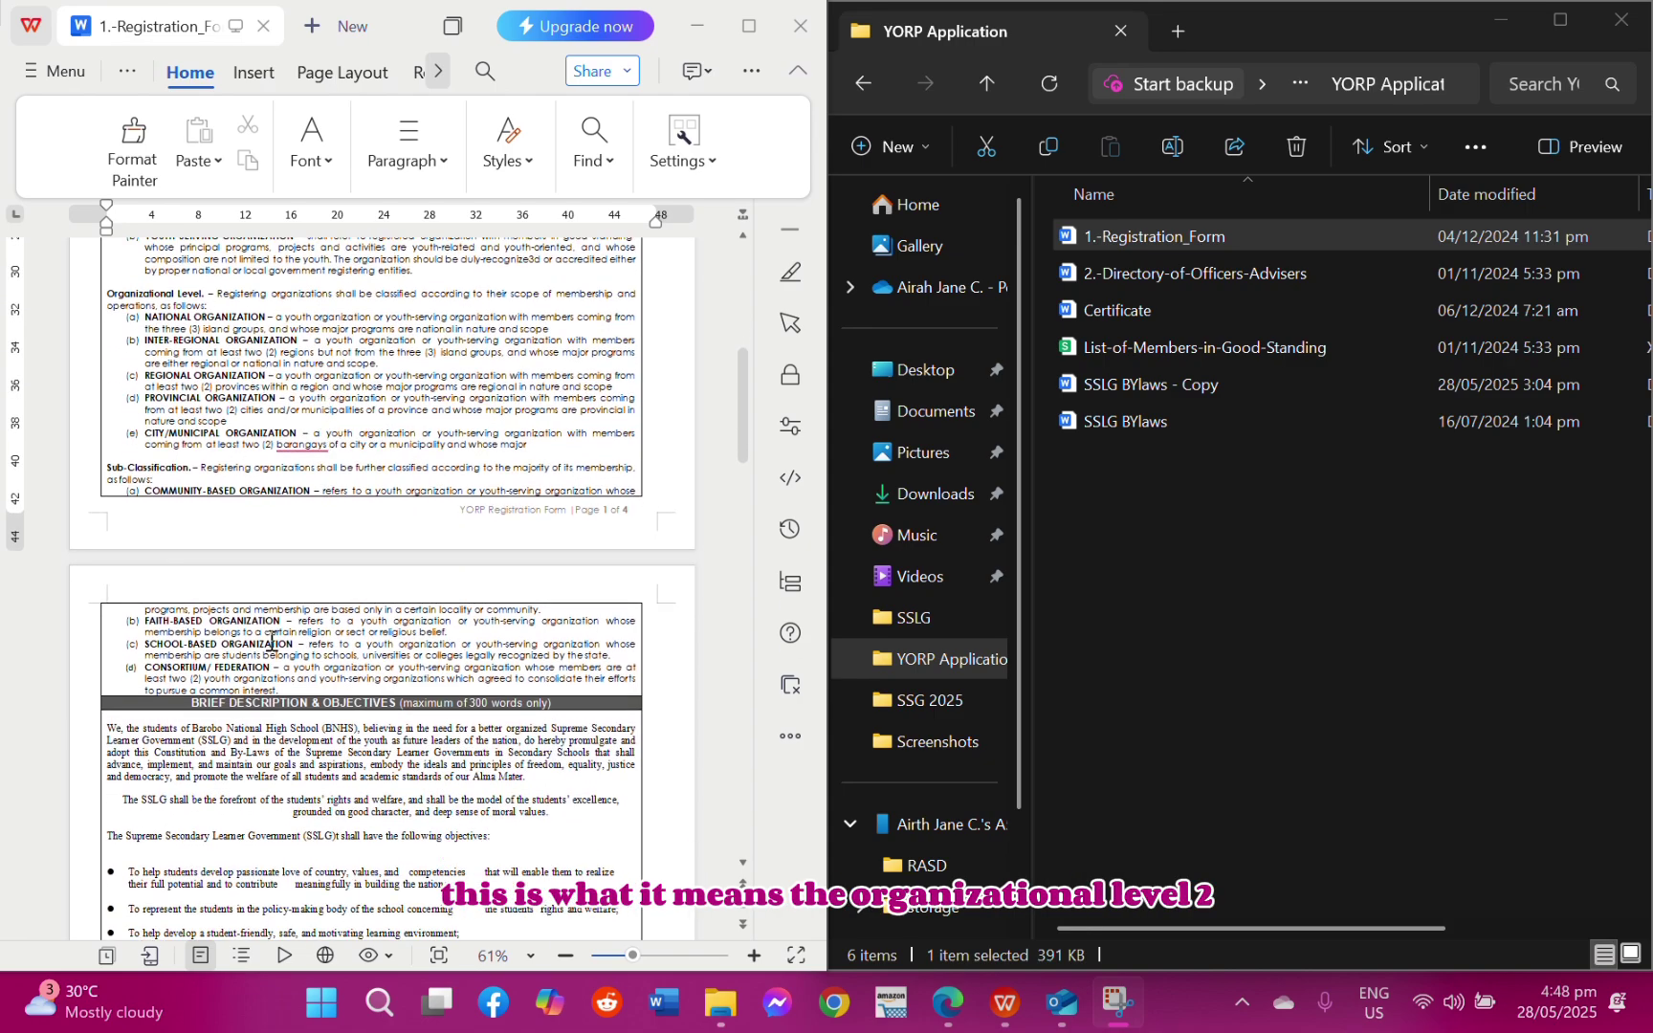
Read through the rest of the registration form, from the brief description and objectives to the undertaking with its signatures
scroll(273, 636, down, 3)
scroll(292, 643, down, 5)
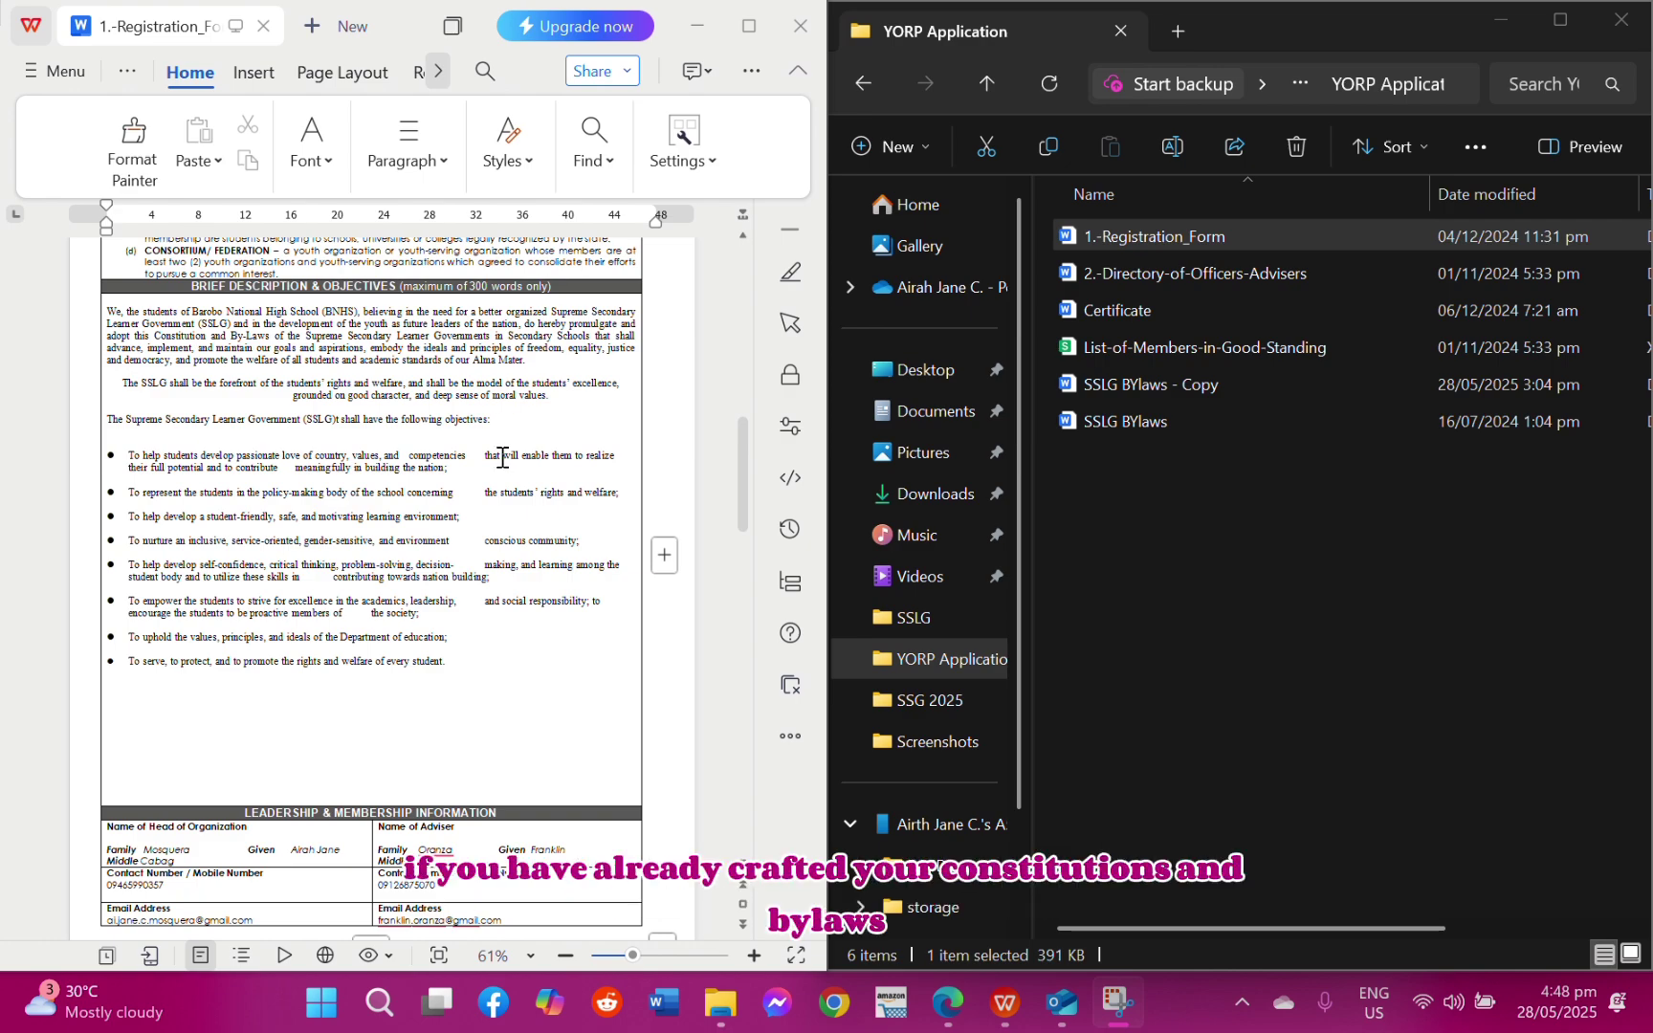
scroll(502, 457, down, 5)
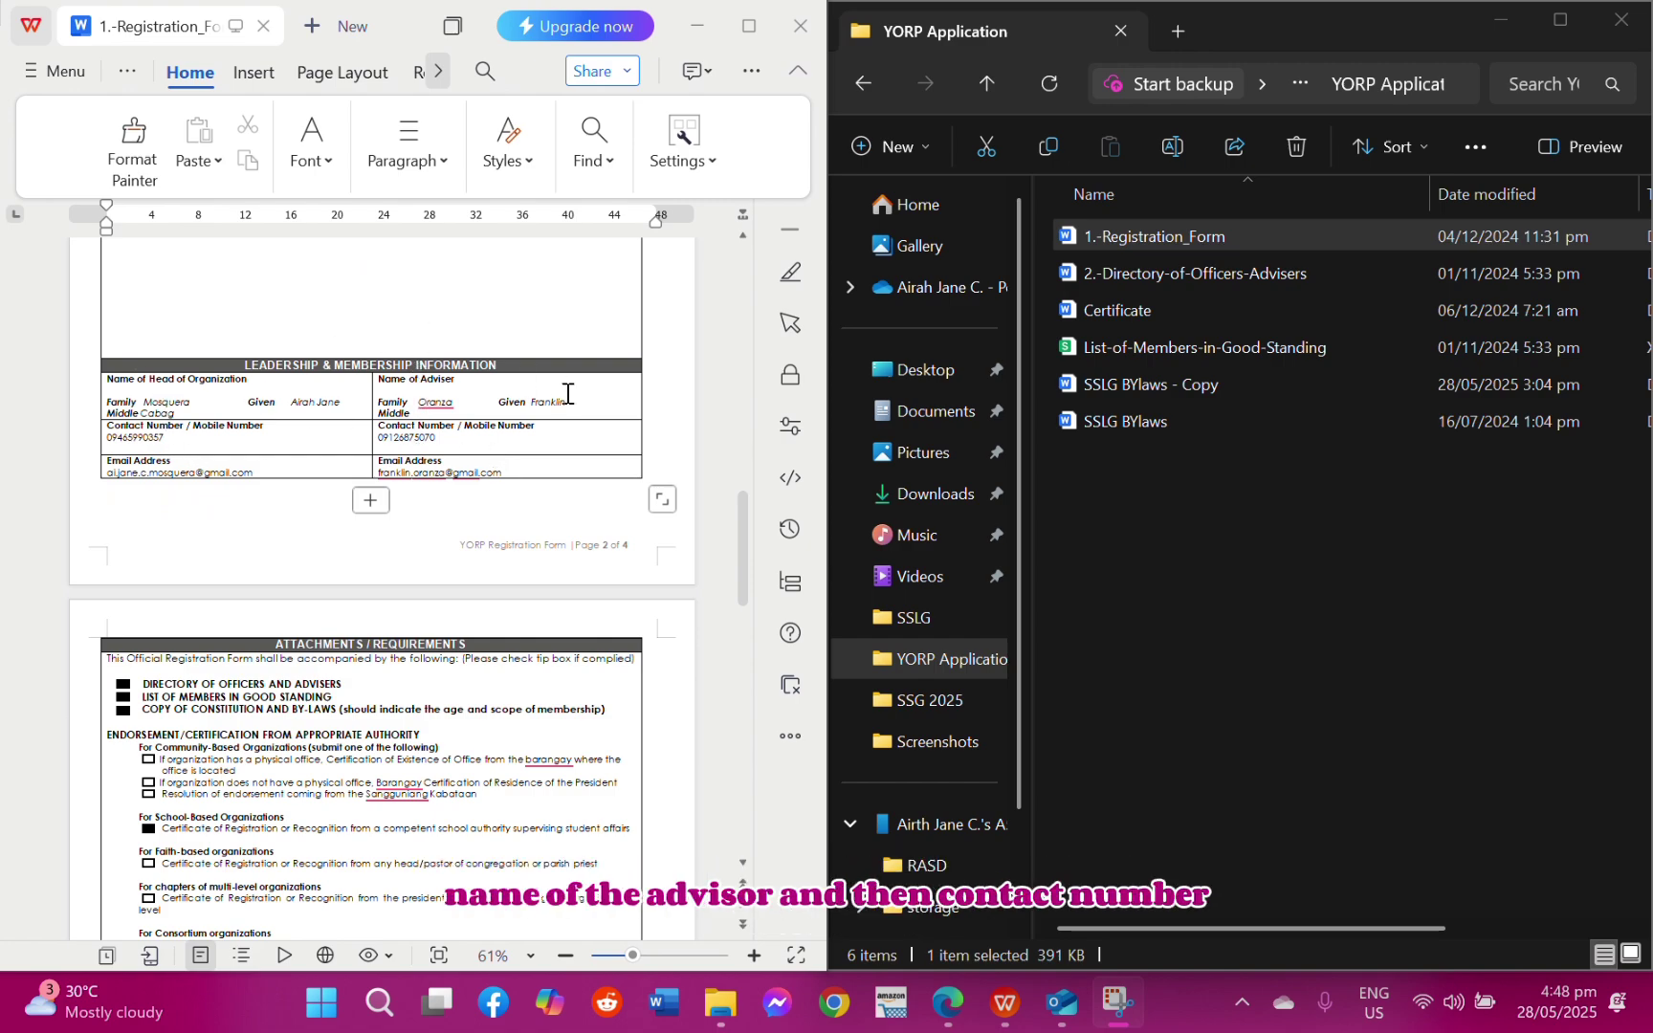
scroll(207, 588, down, 5)
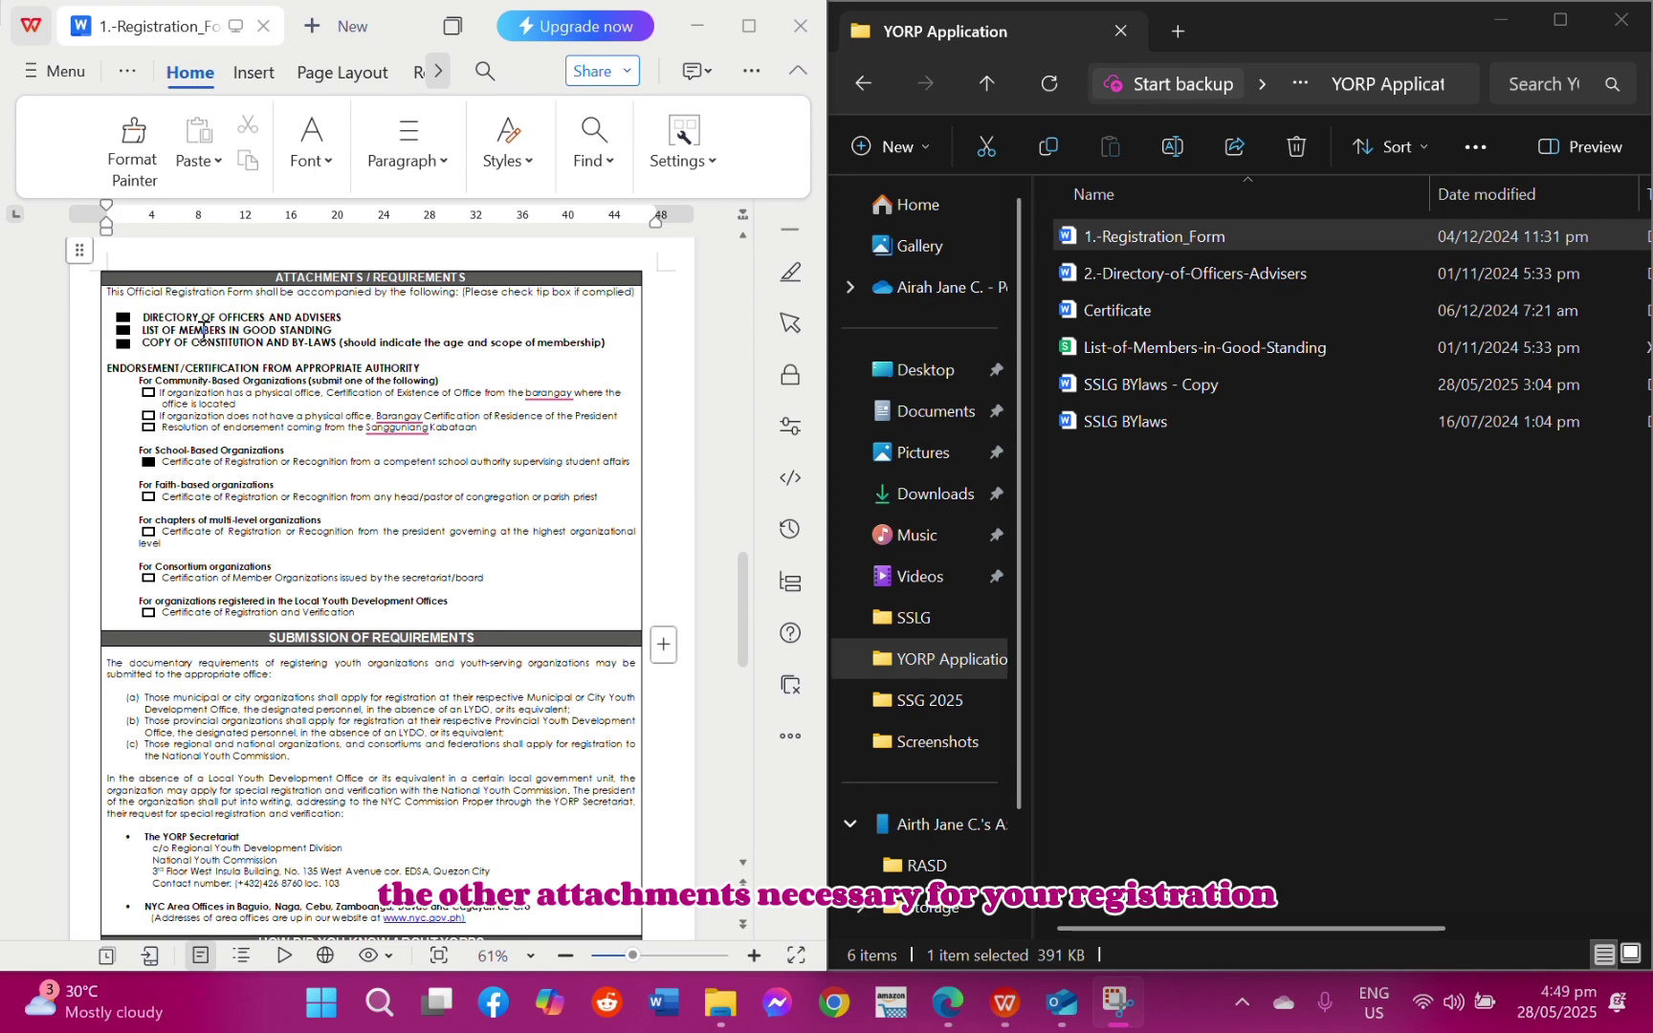
scroll(251, 318, down, 2)
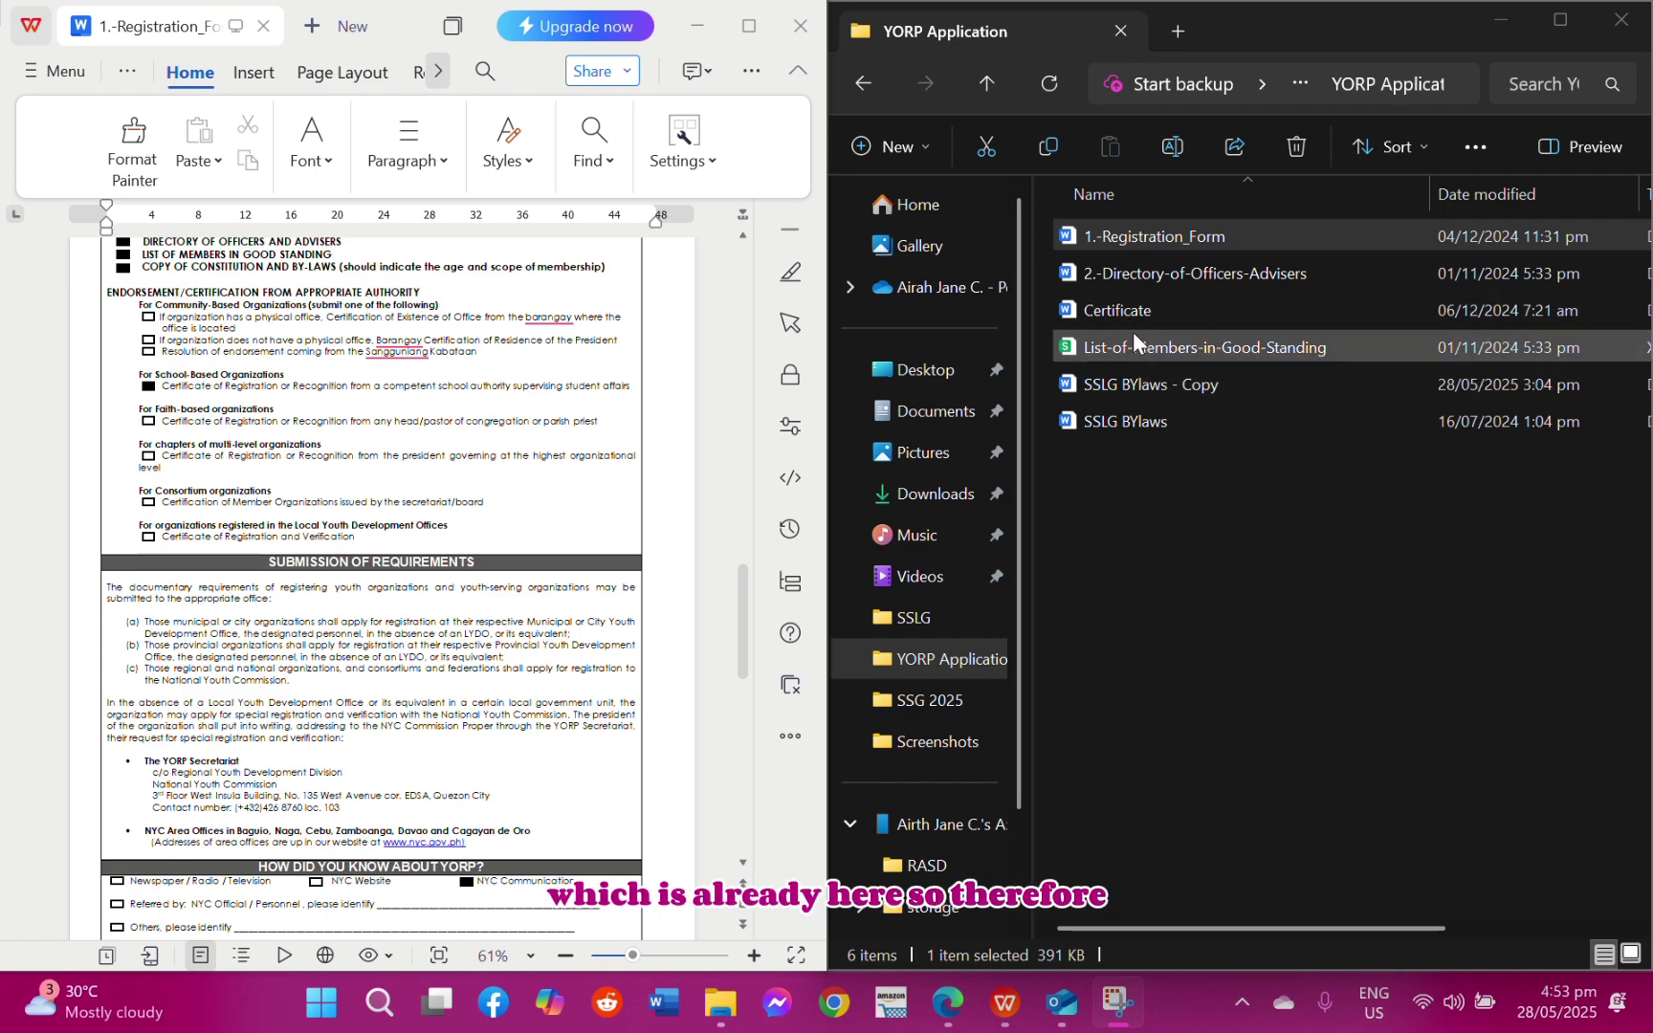
scroll(301, 455, up, 2)
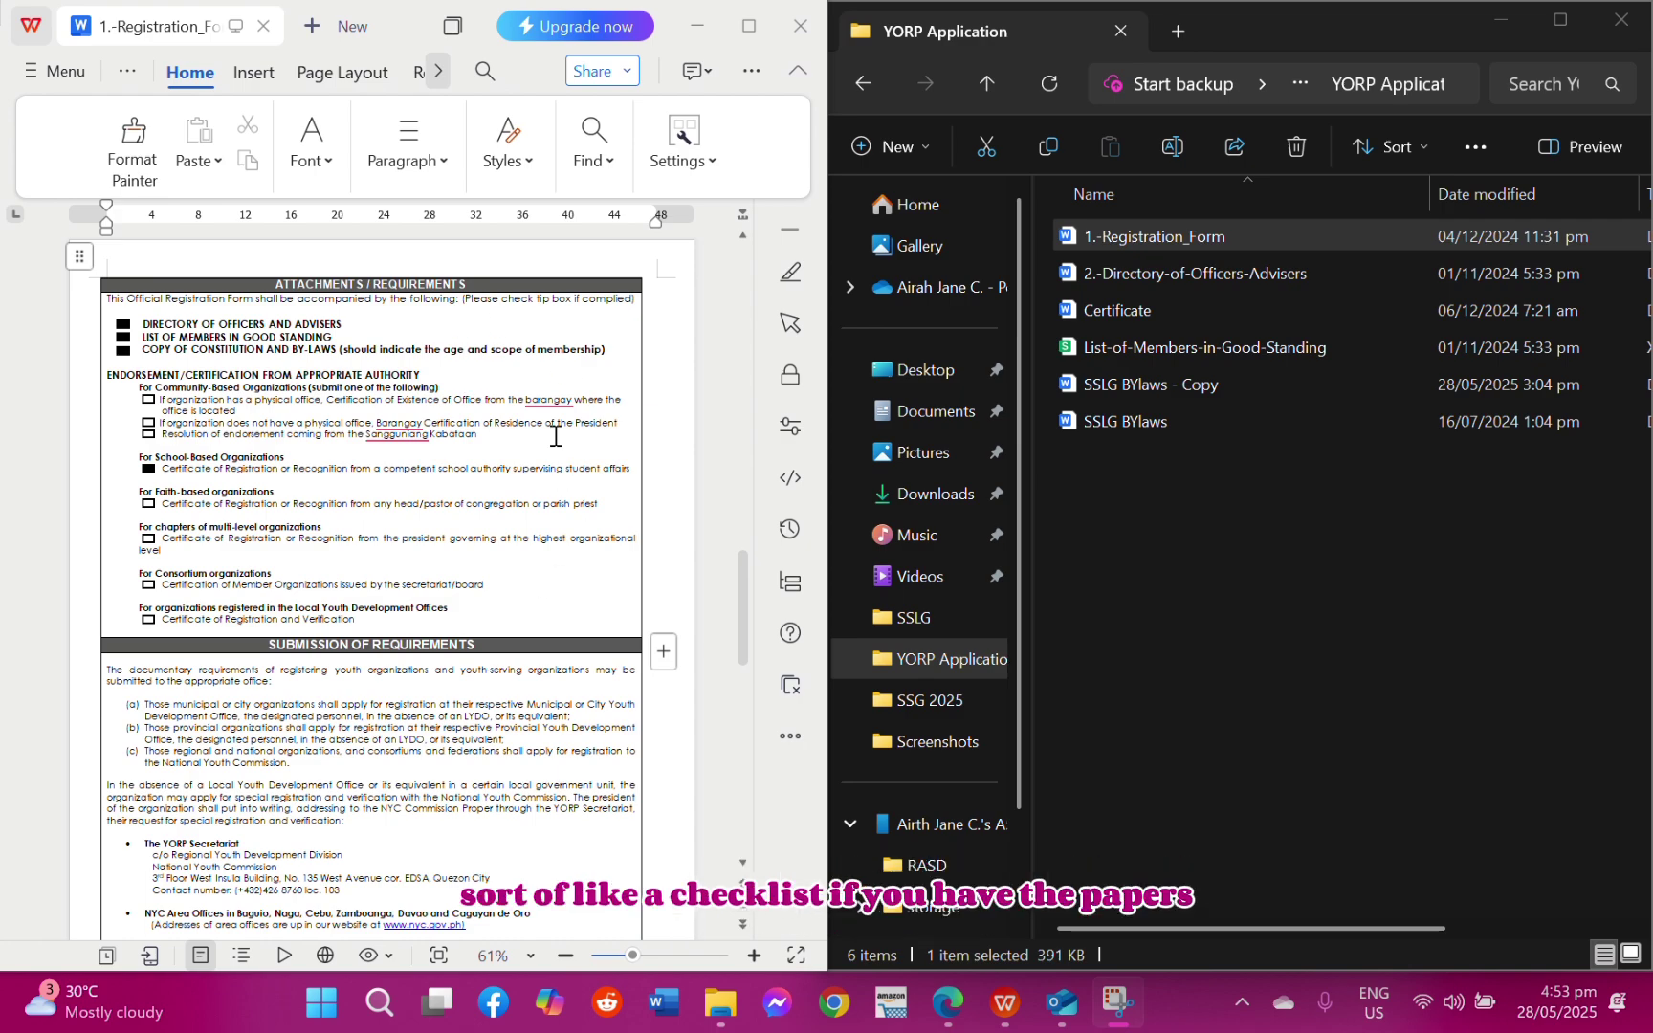
scroll(352, 612, down, 1)
scroll(352, 612, down, 7)
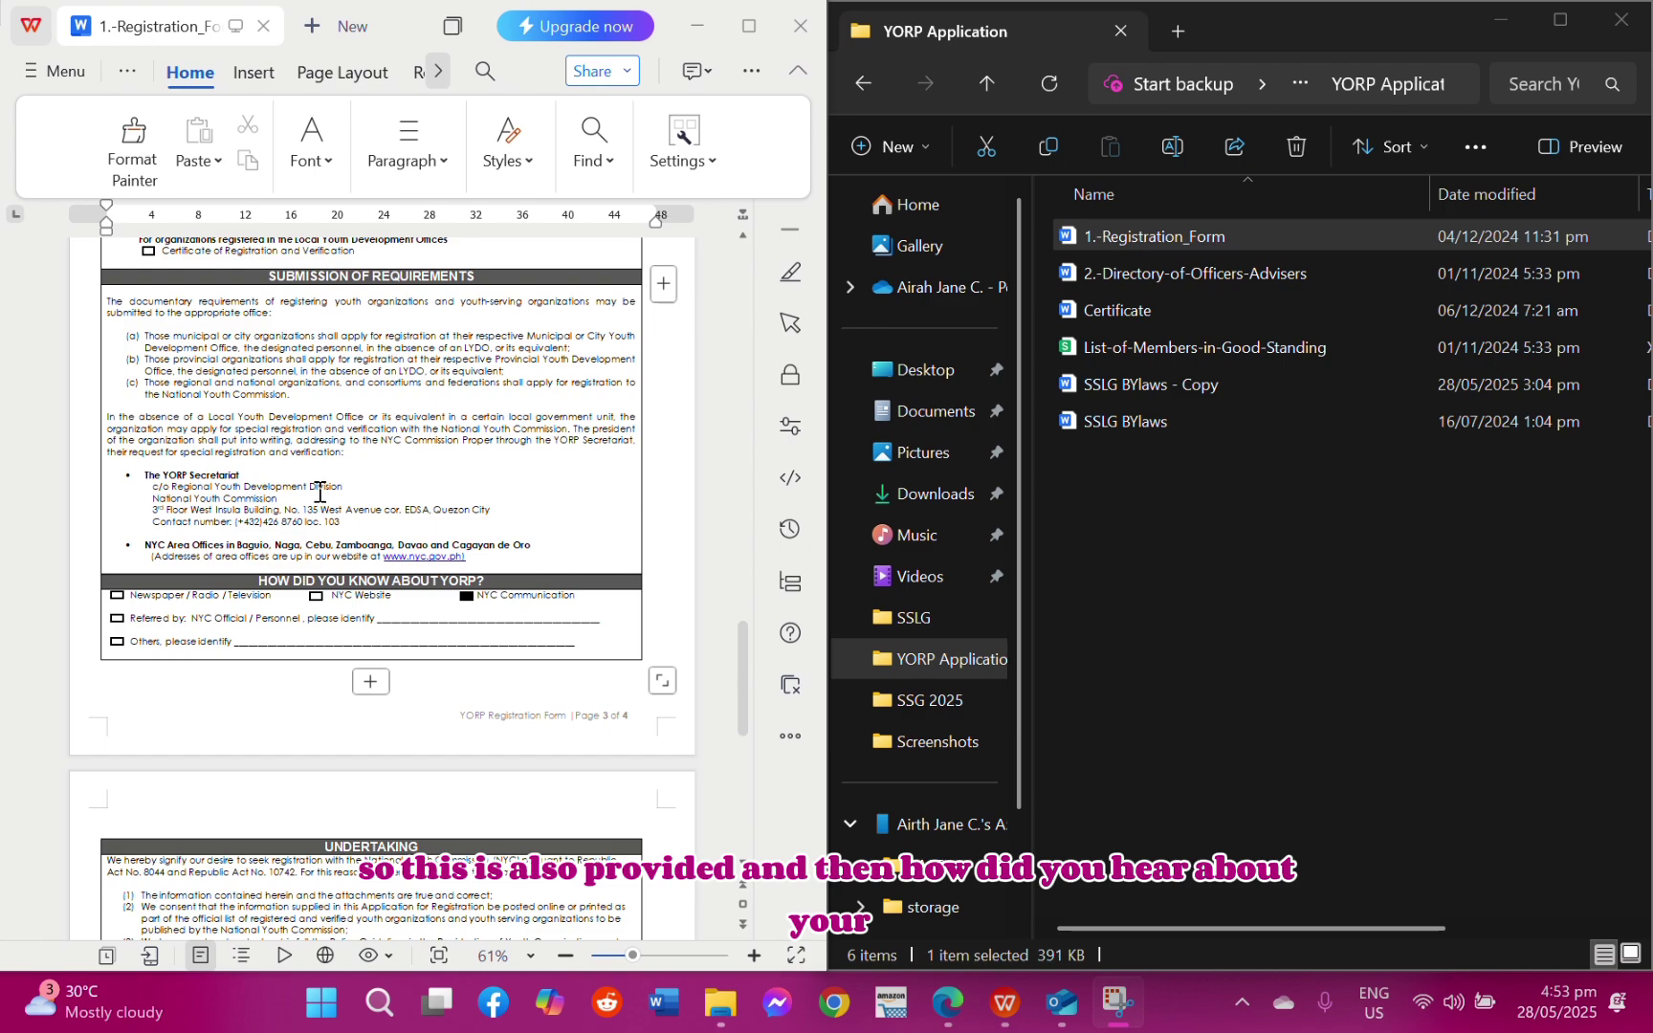
scroll(321, 491, down, 6)
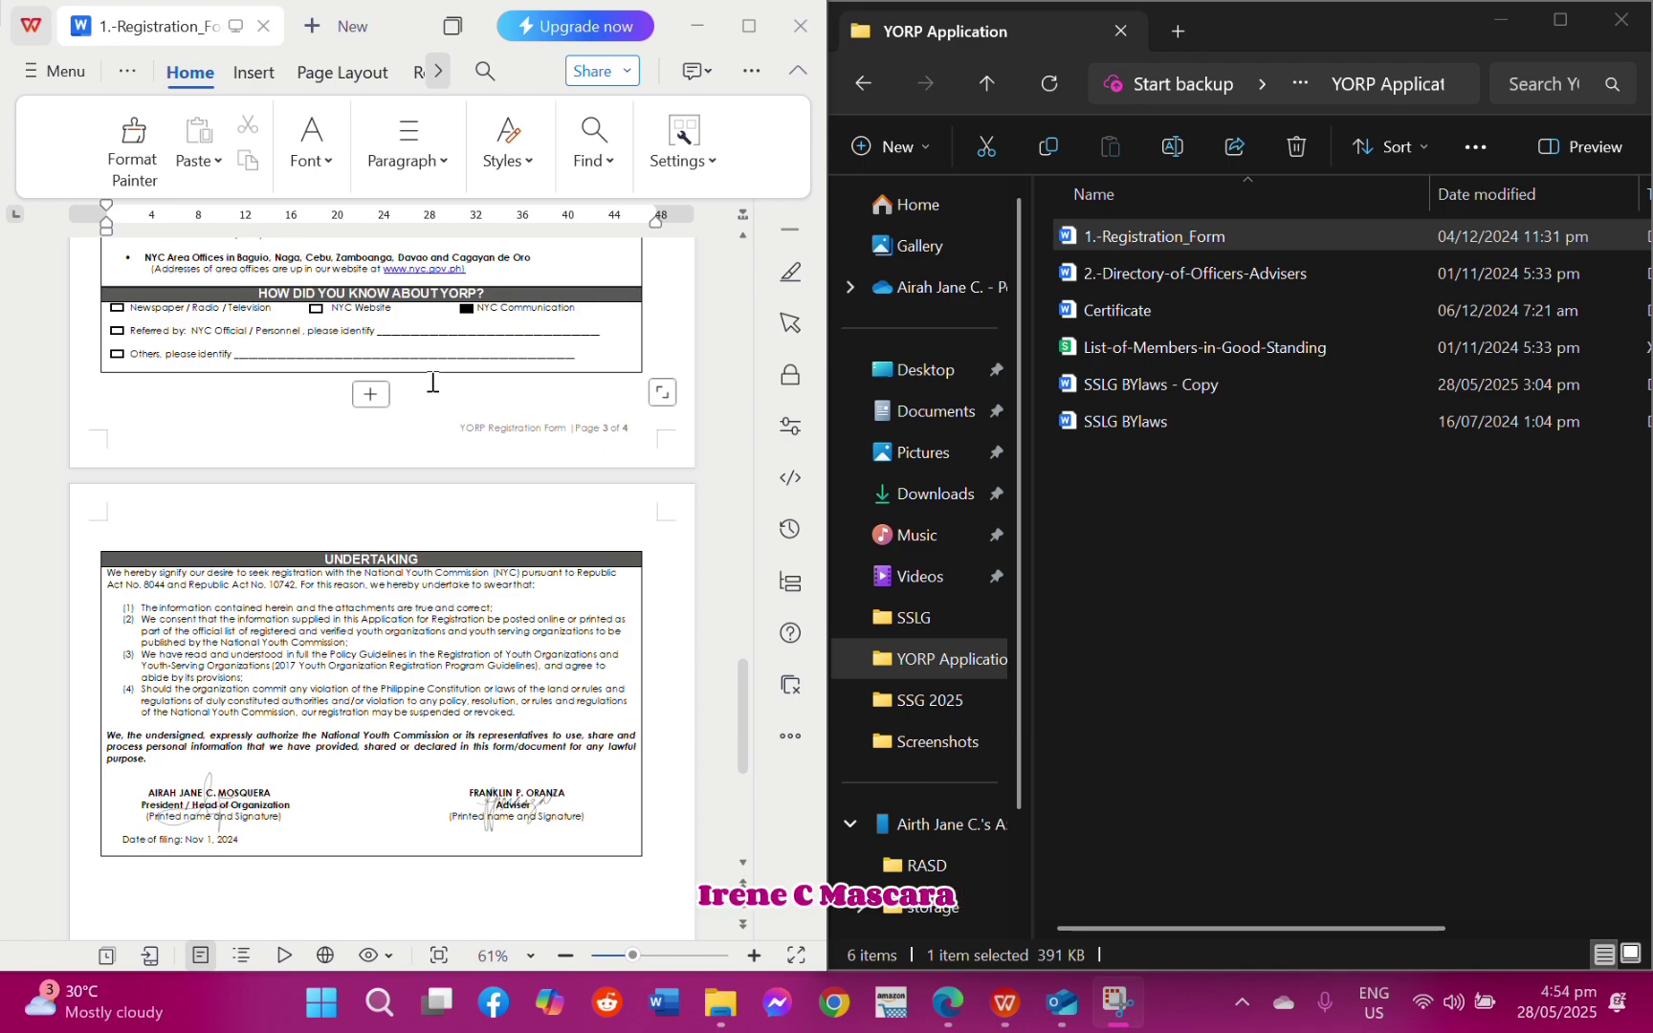
scroll(298, 533, down, 5)
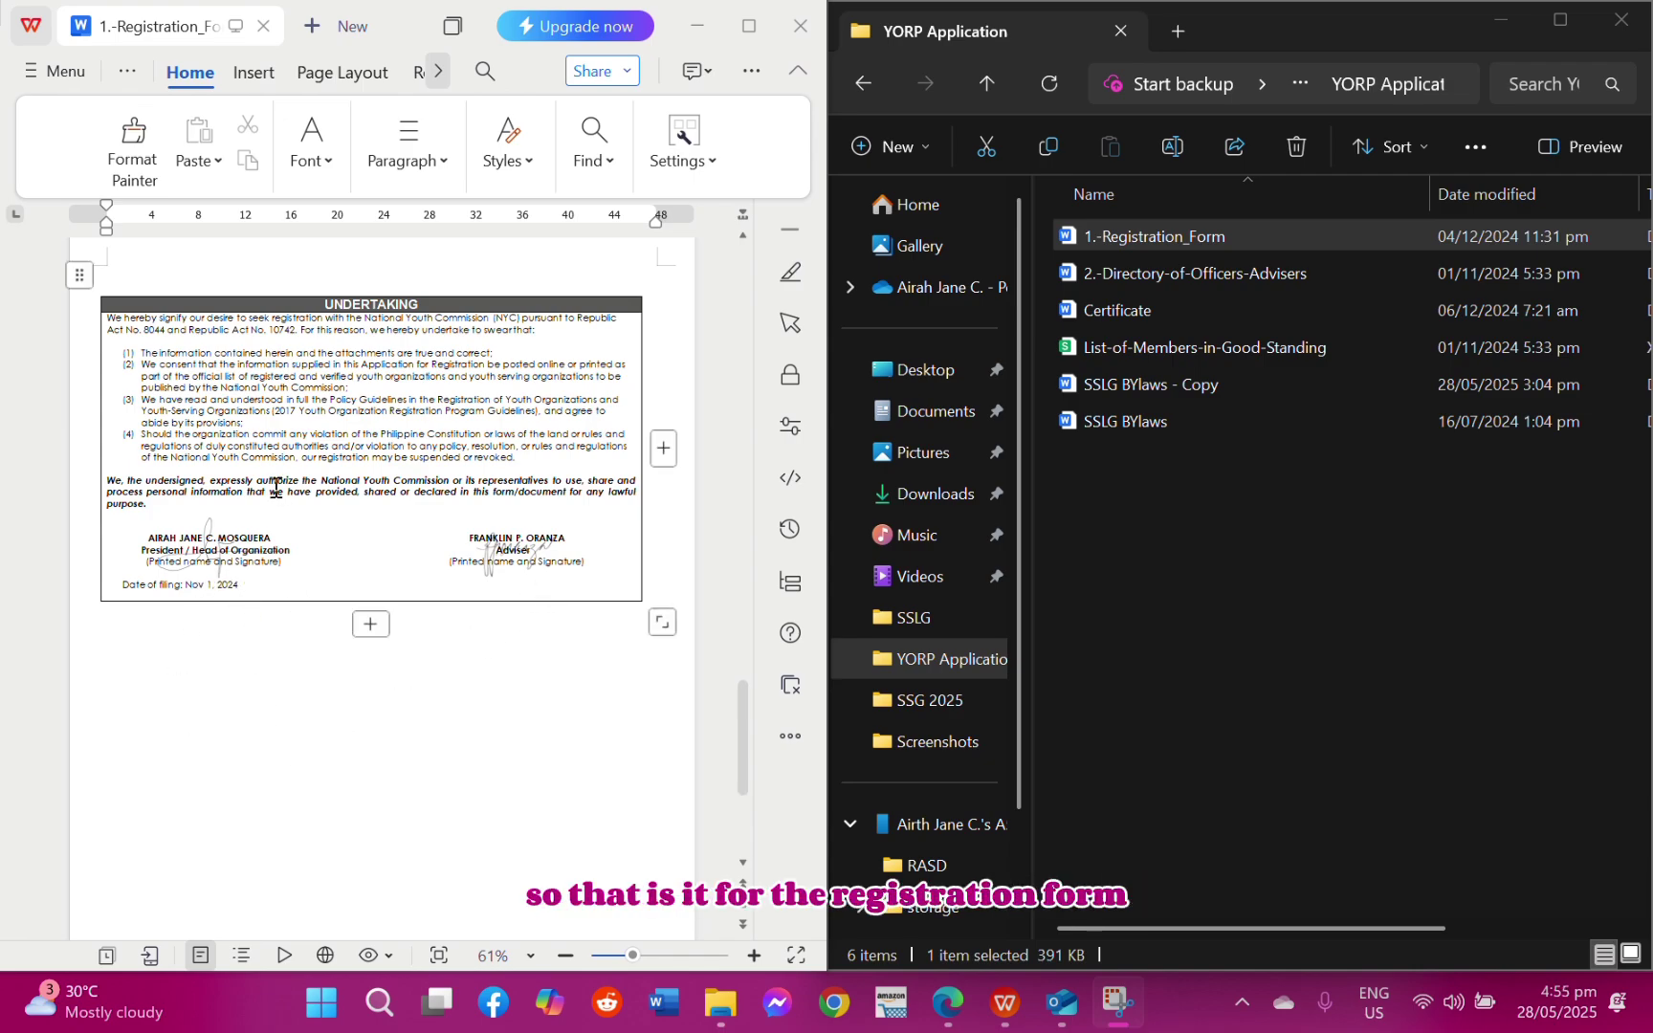
scroll(276, 486, up, 15)
Open 2.-Directory-of-Officers-Advisers and review its officers table and the identification card pages for the head of organization
double_click(1081, 272)
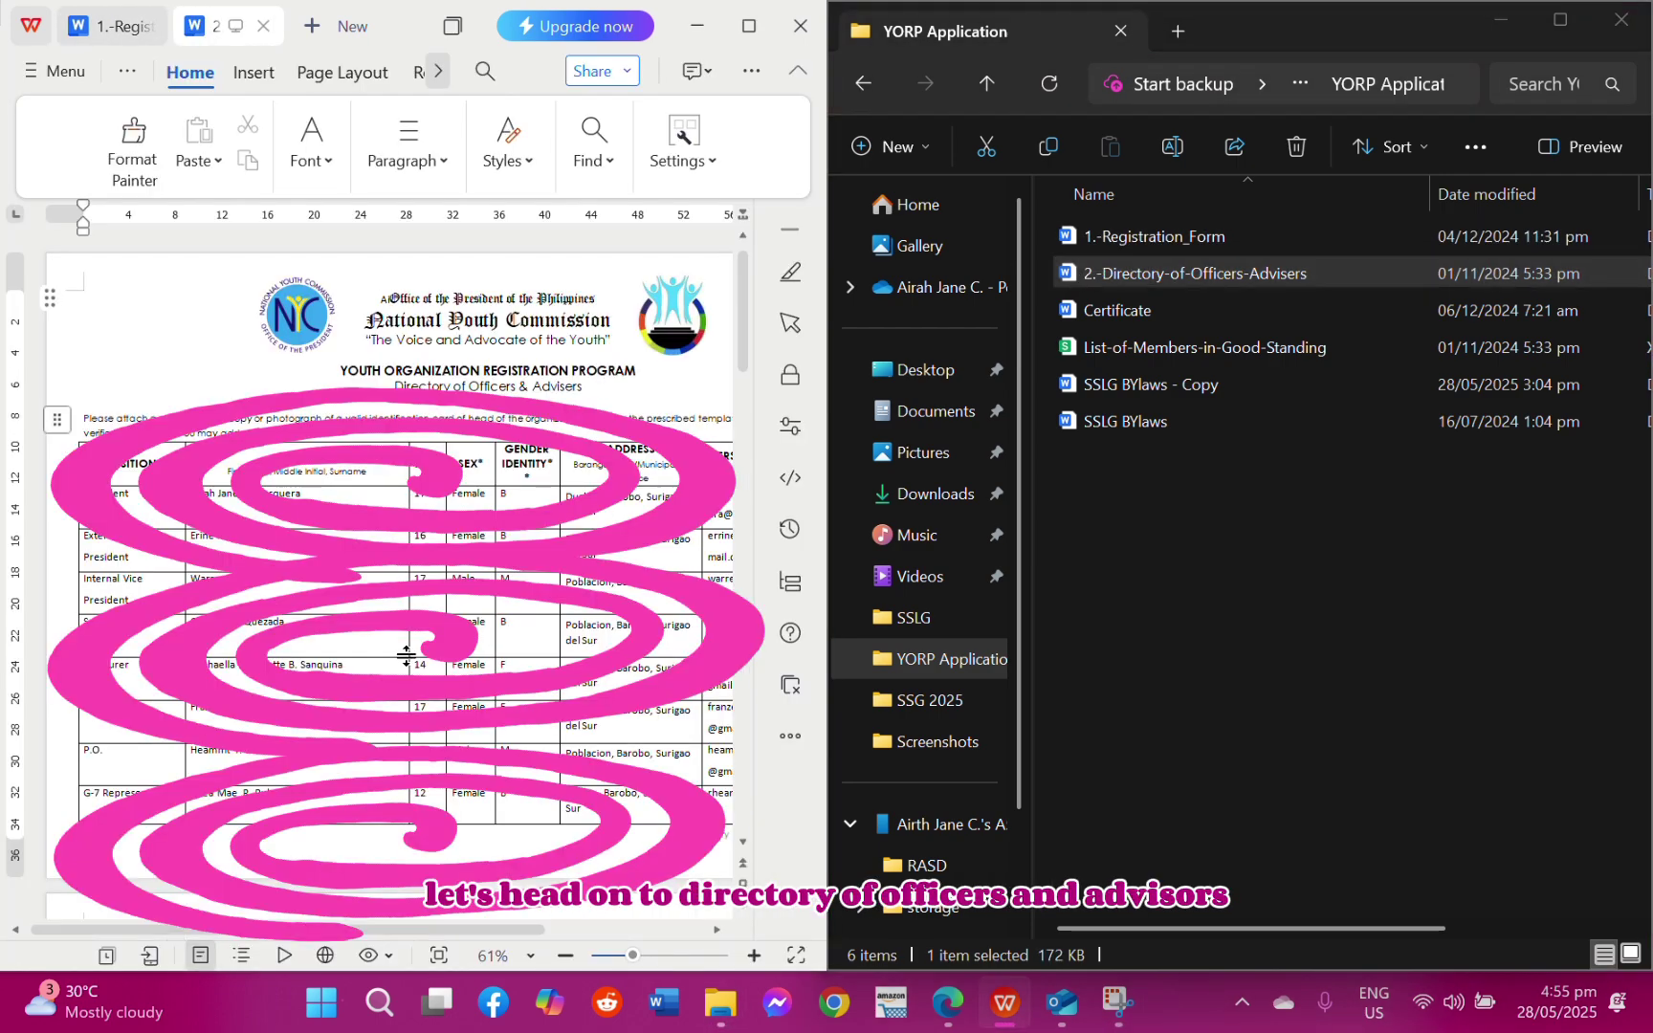
scroll(406, 655, down, 1)
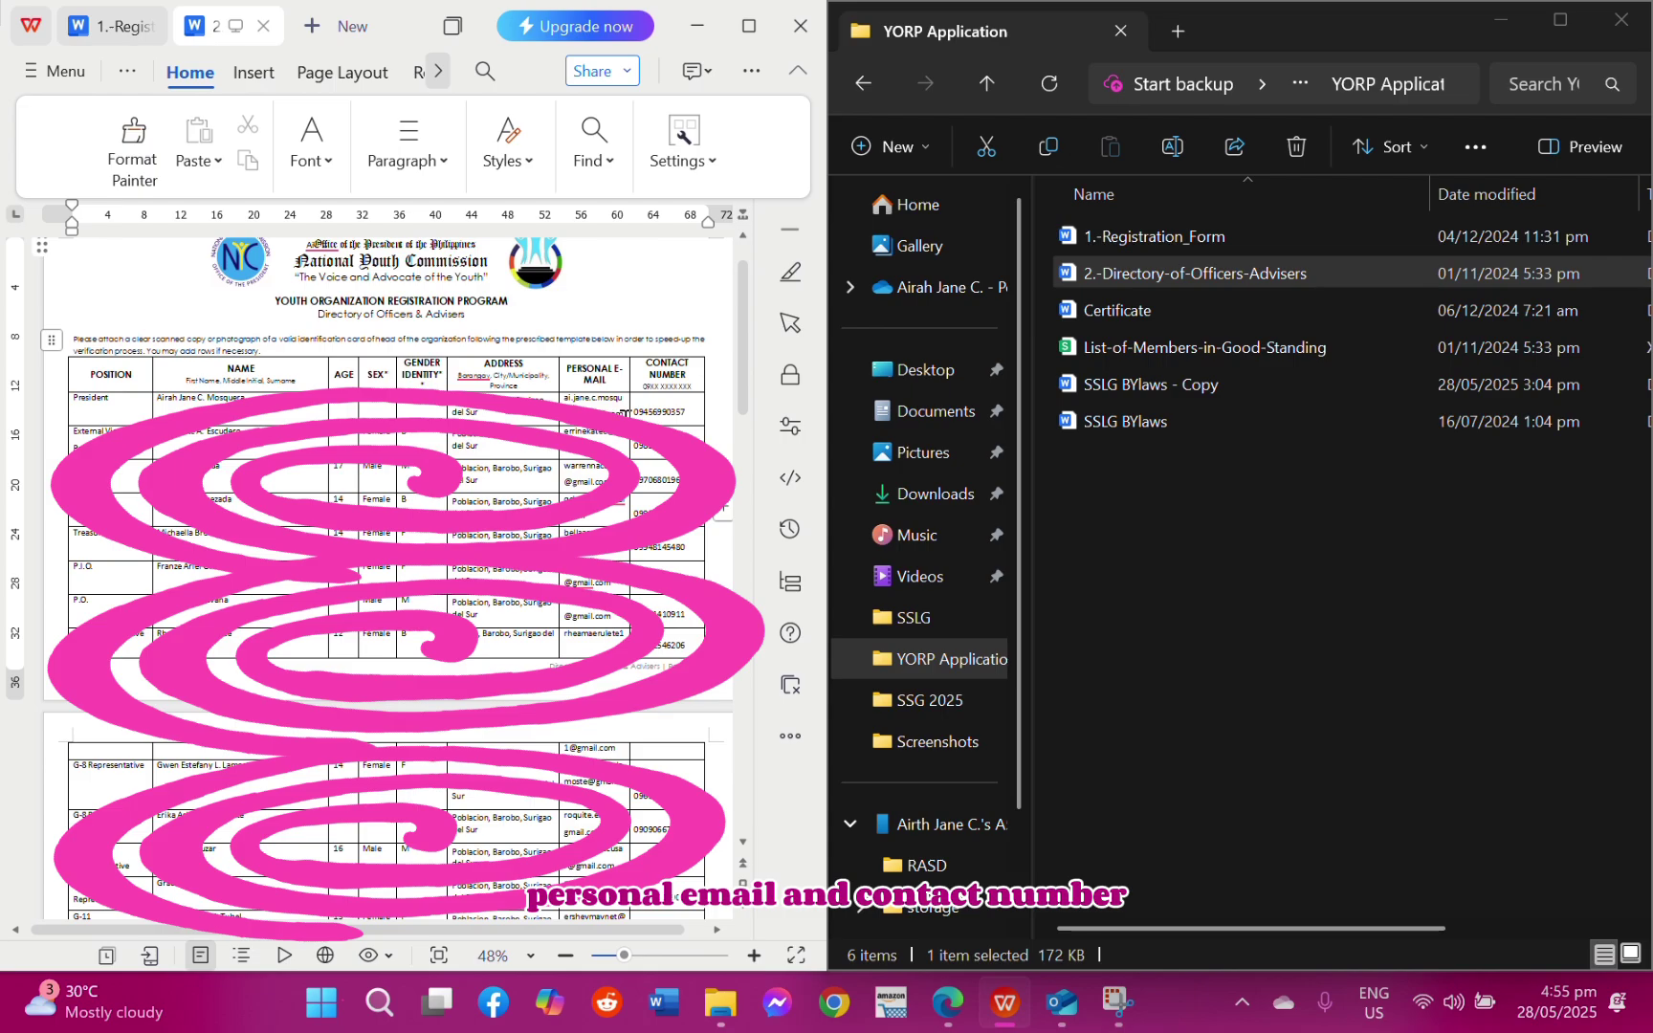
scroll(574, 498, down, 10)
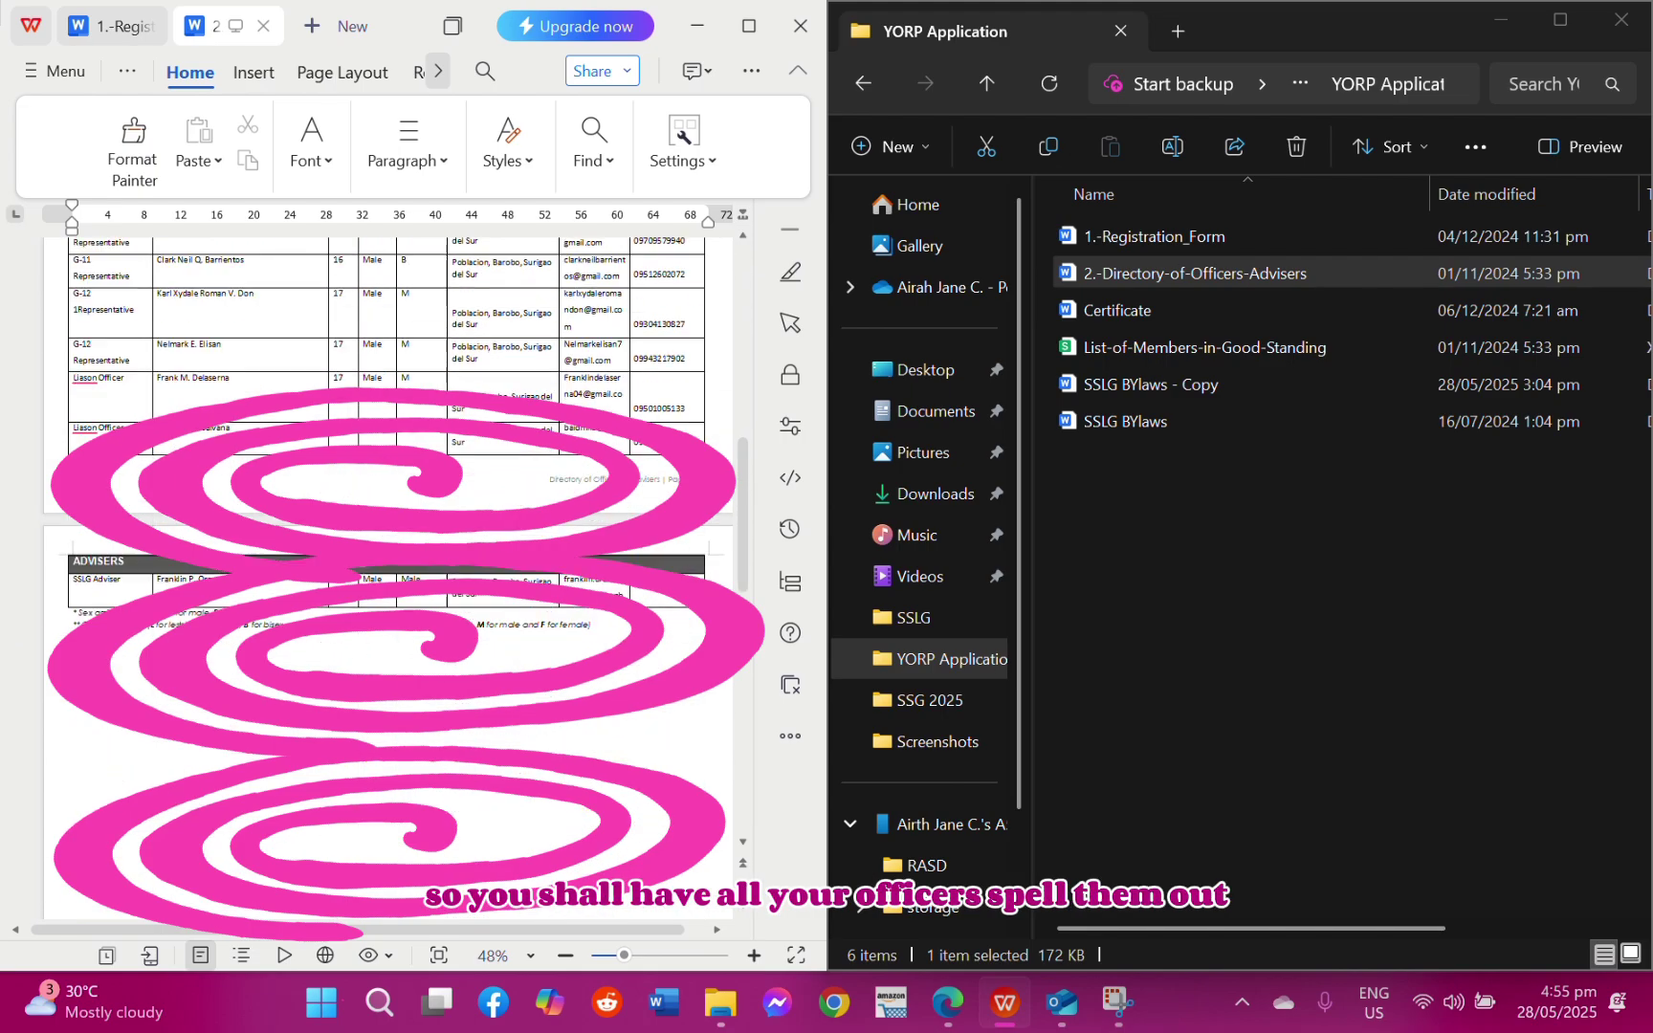
scroll(574, 497, up, 11)
scroll(387, 574, down, 15)
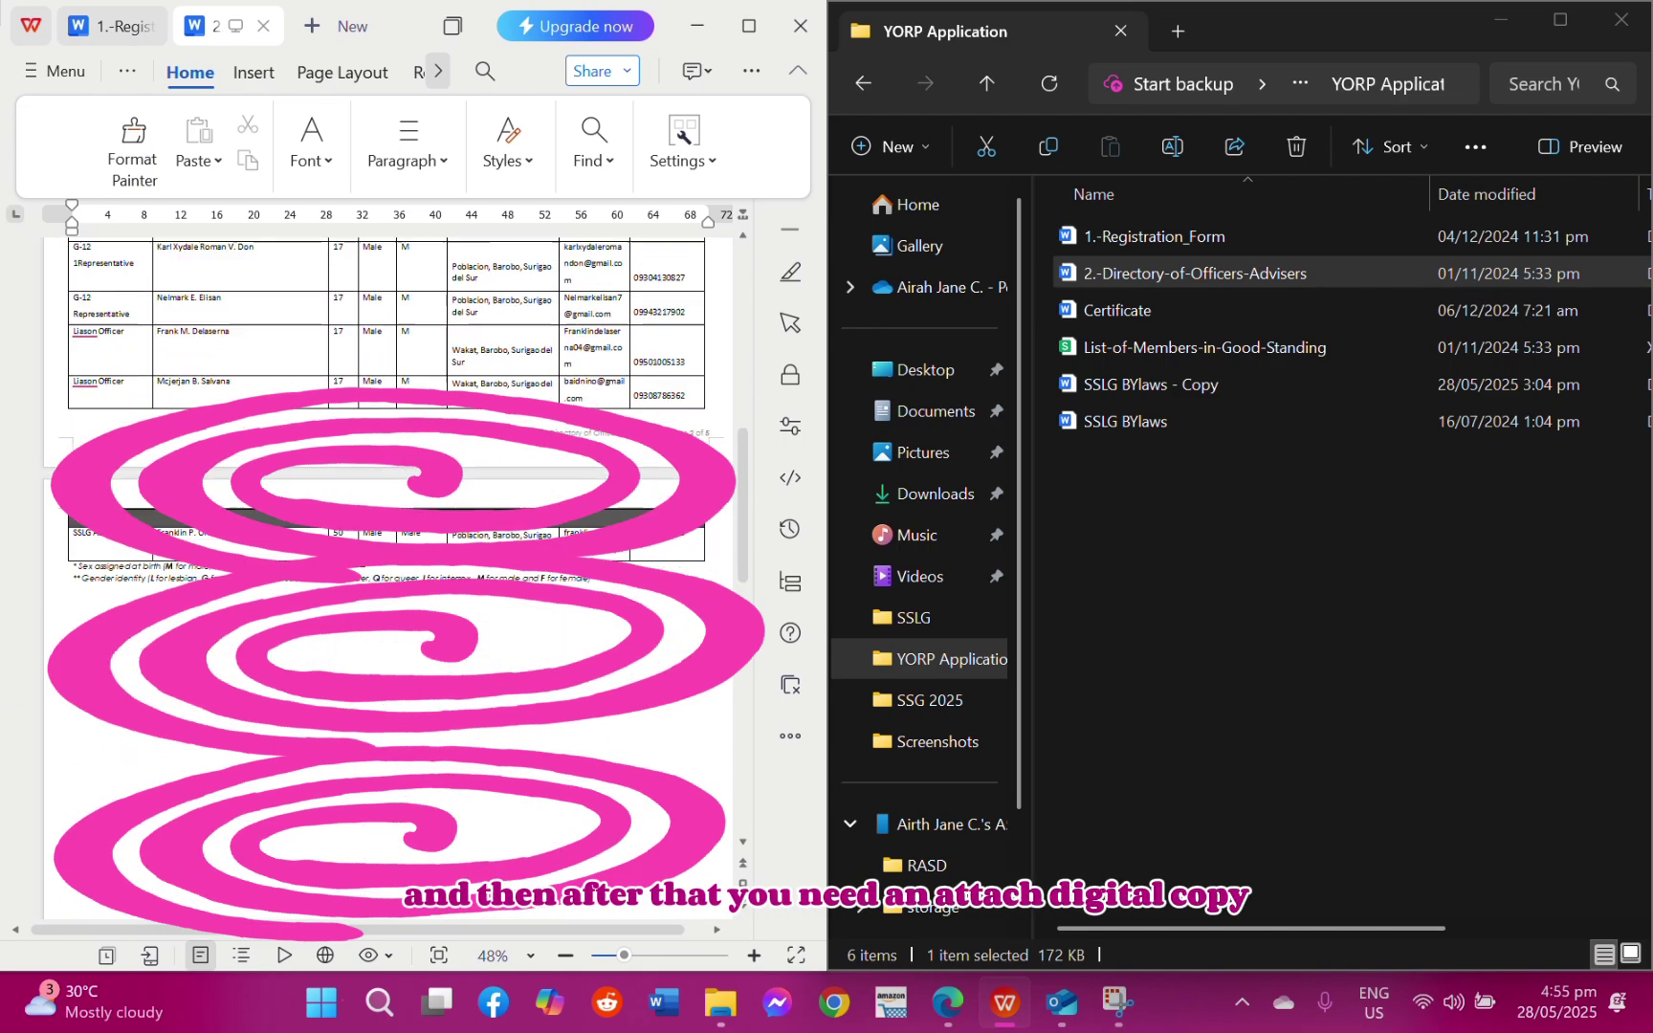
scroll(144, 294, down, 1)
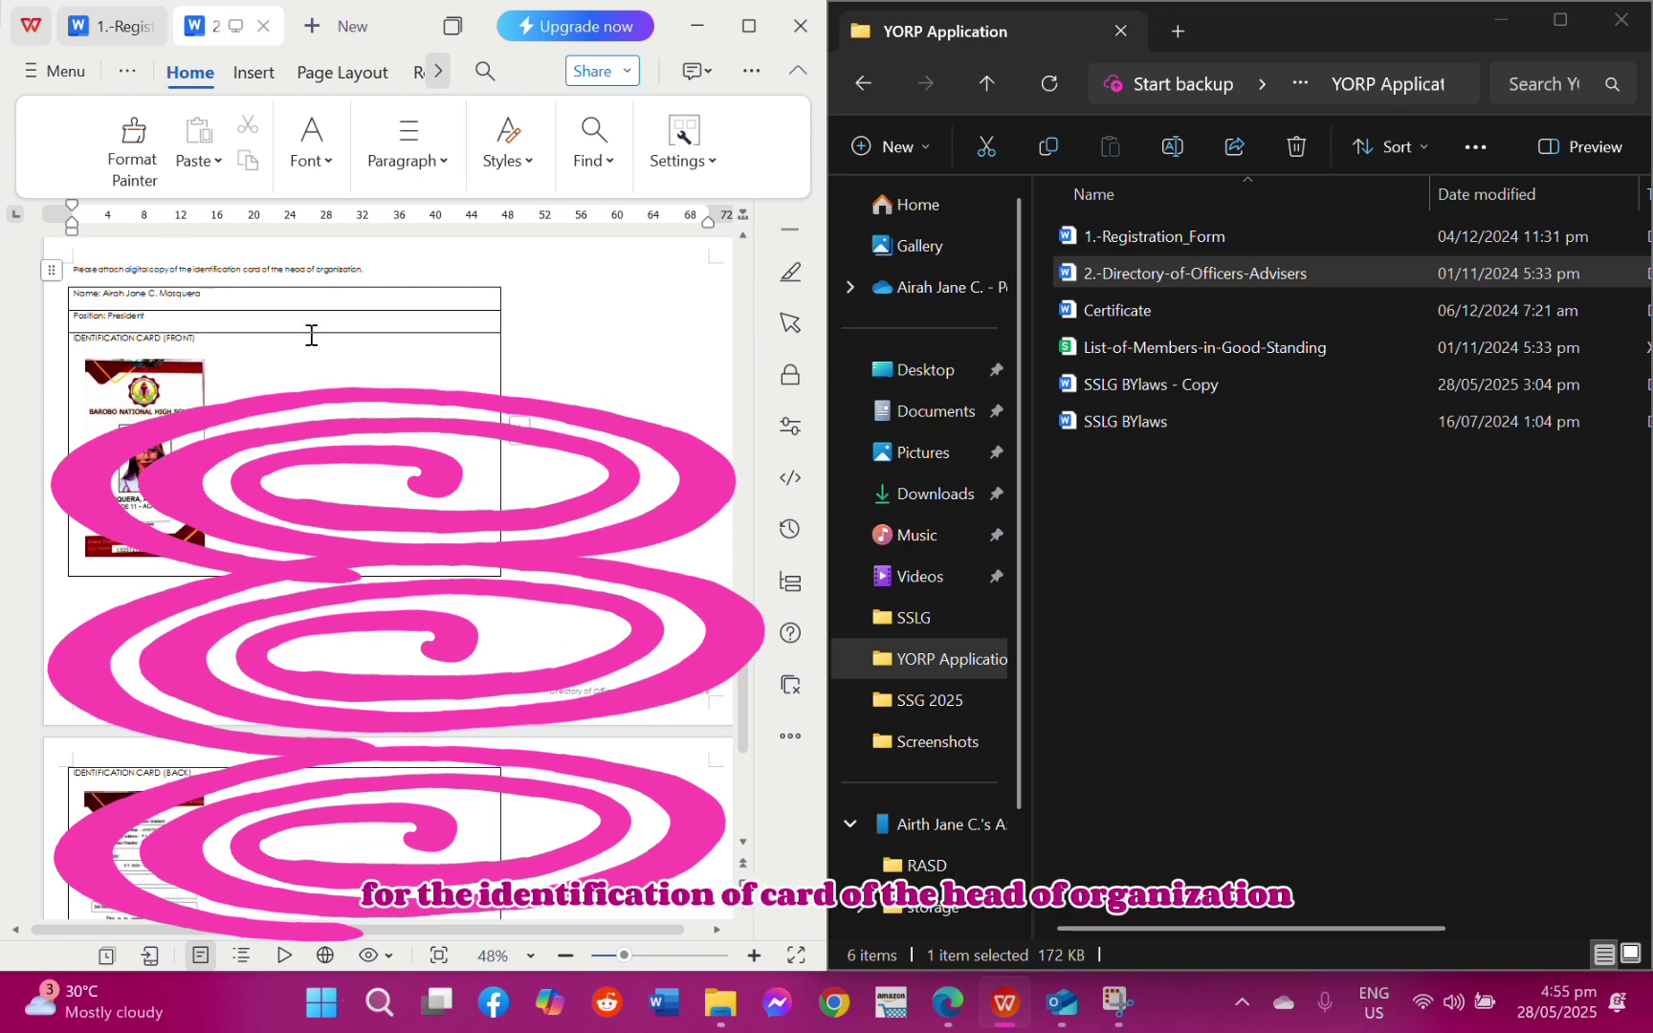
scroll(287, 478, down, 3)
scroll(237, 634, up, 2)
scroll(238, 635, down, 2)
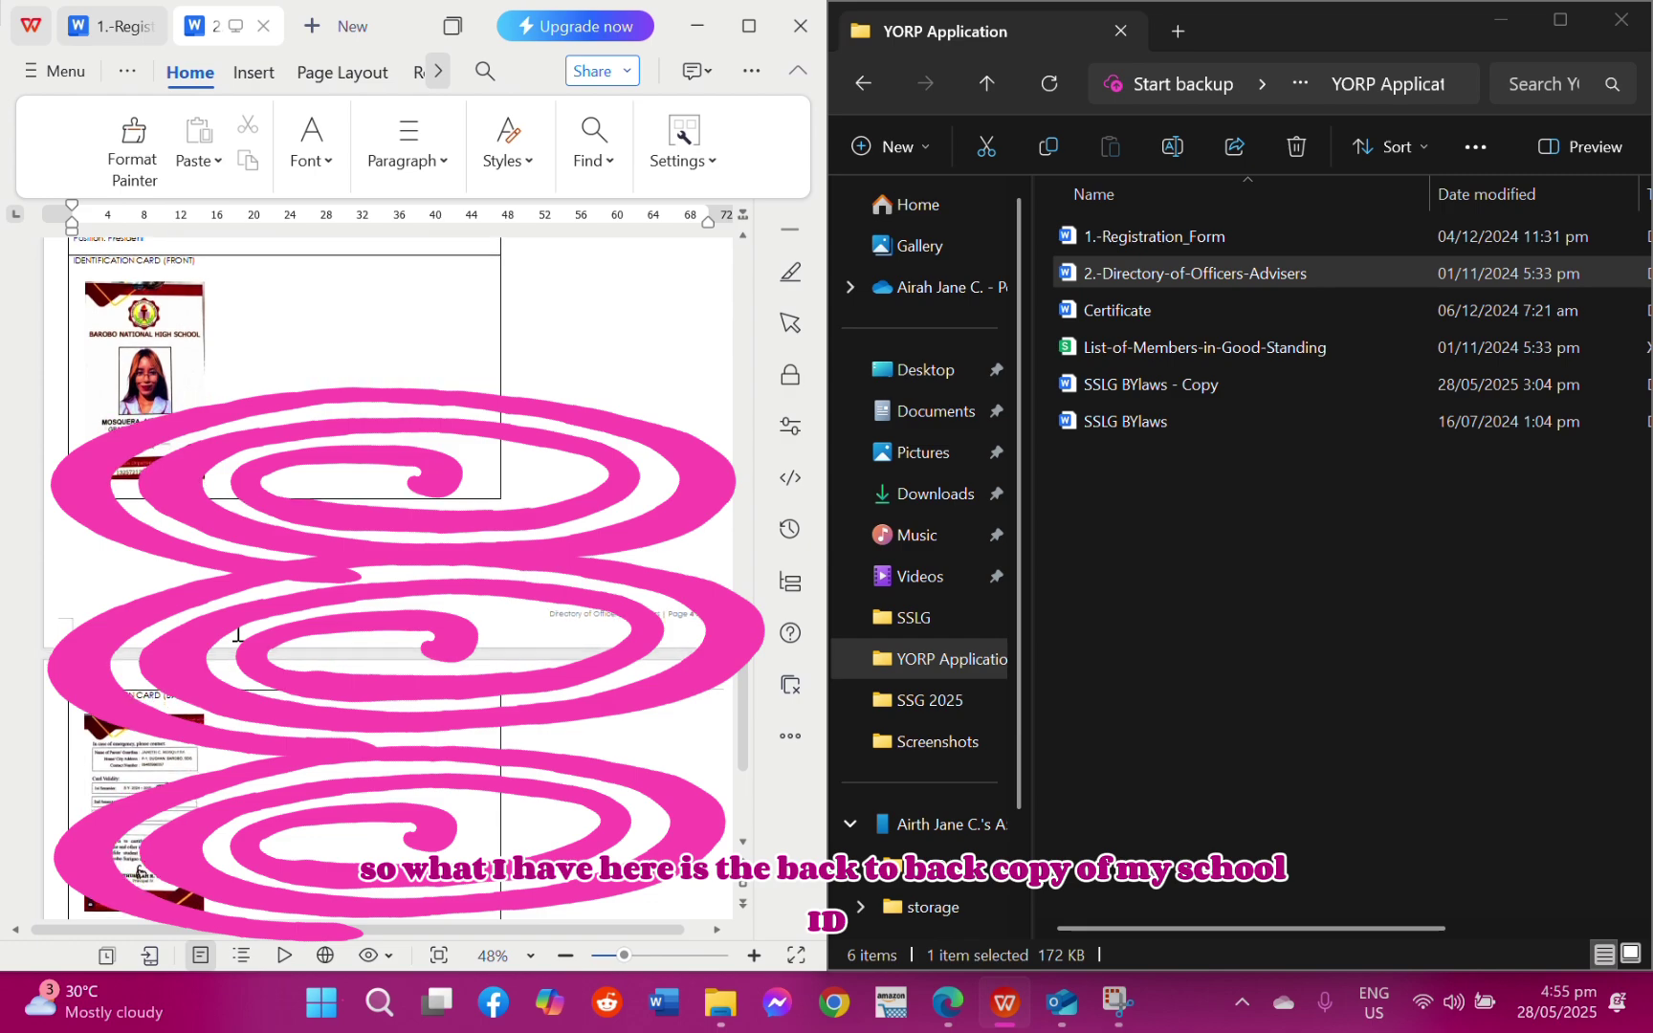
scroll(238, 634, up, 2)
scroll(237, 634, up, 15)
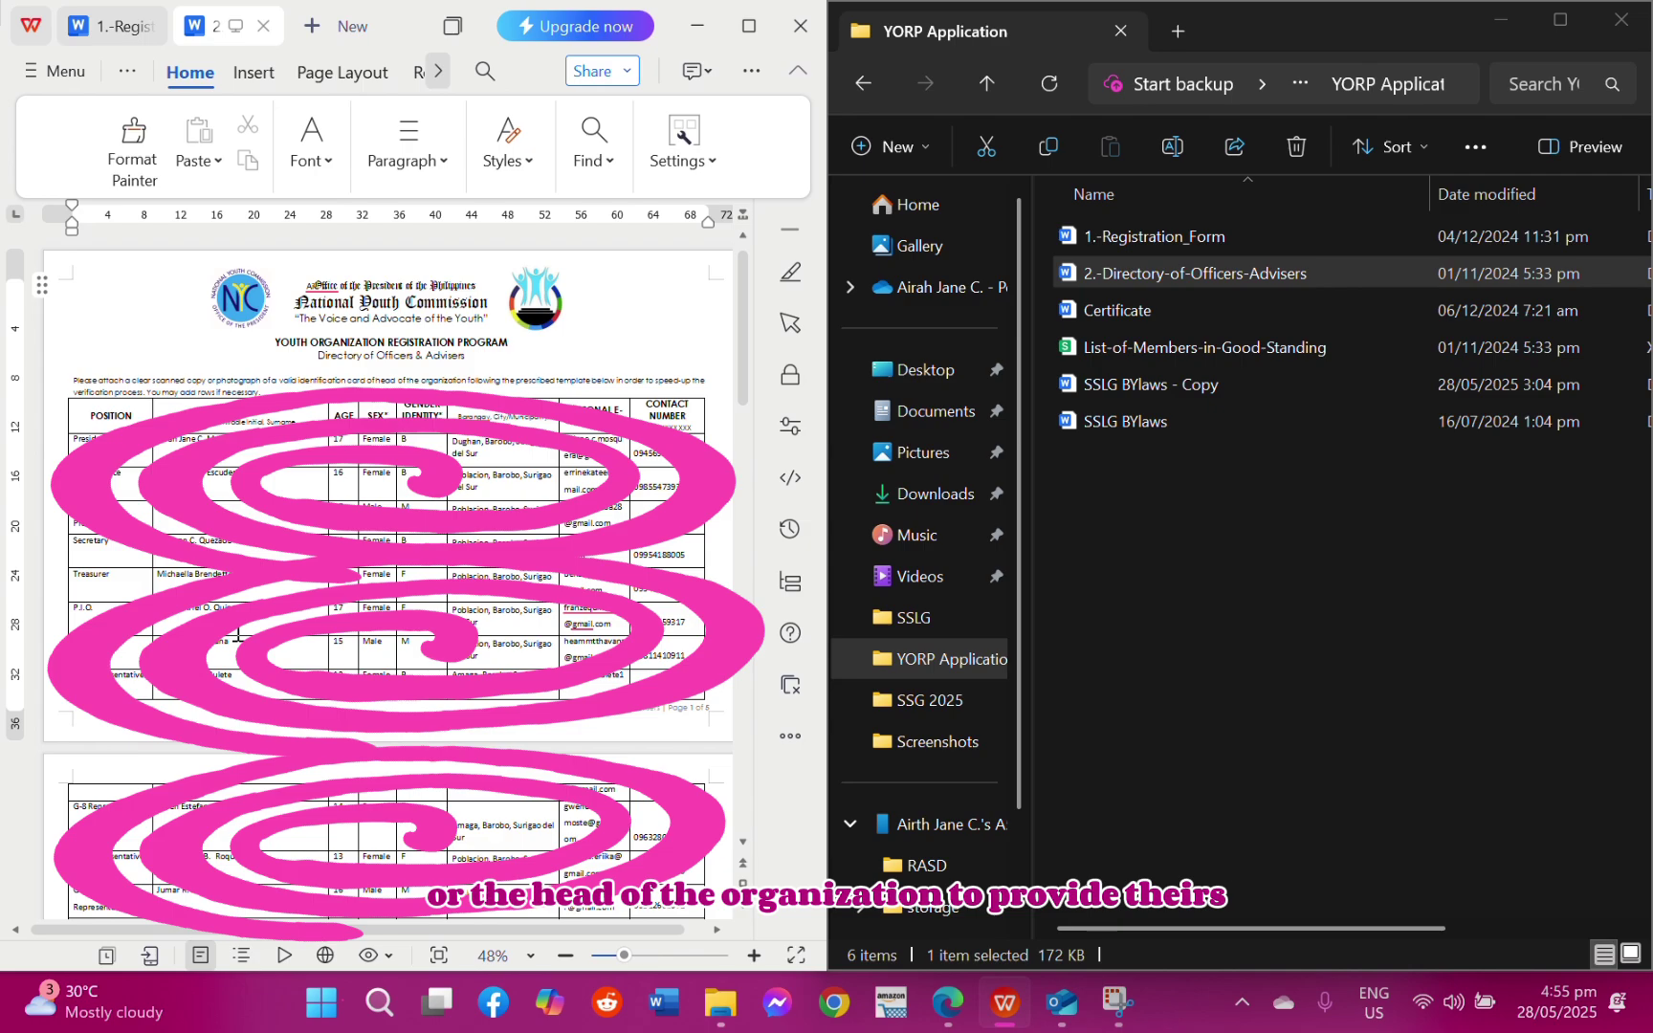
Open the List-of-Members-in-Good-Standing spreadsheet and view all its member columns at 45% zoom
double_click(1138, 350)
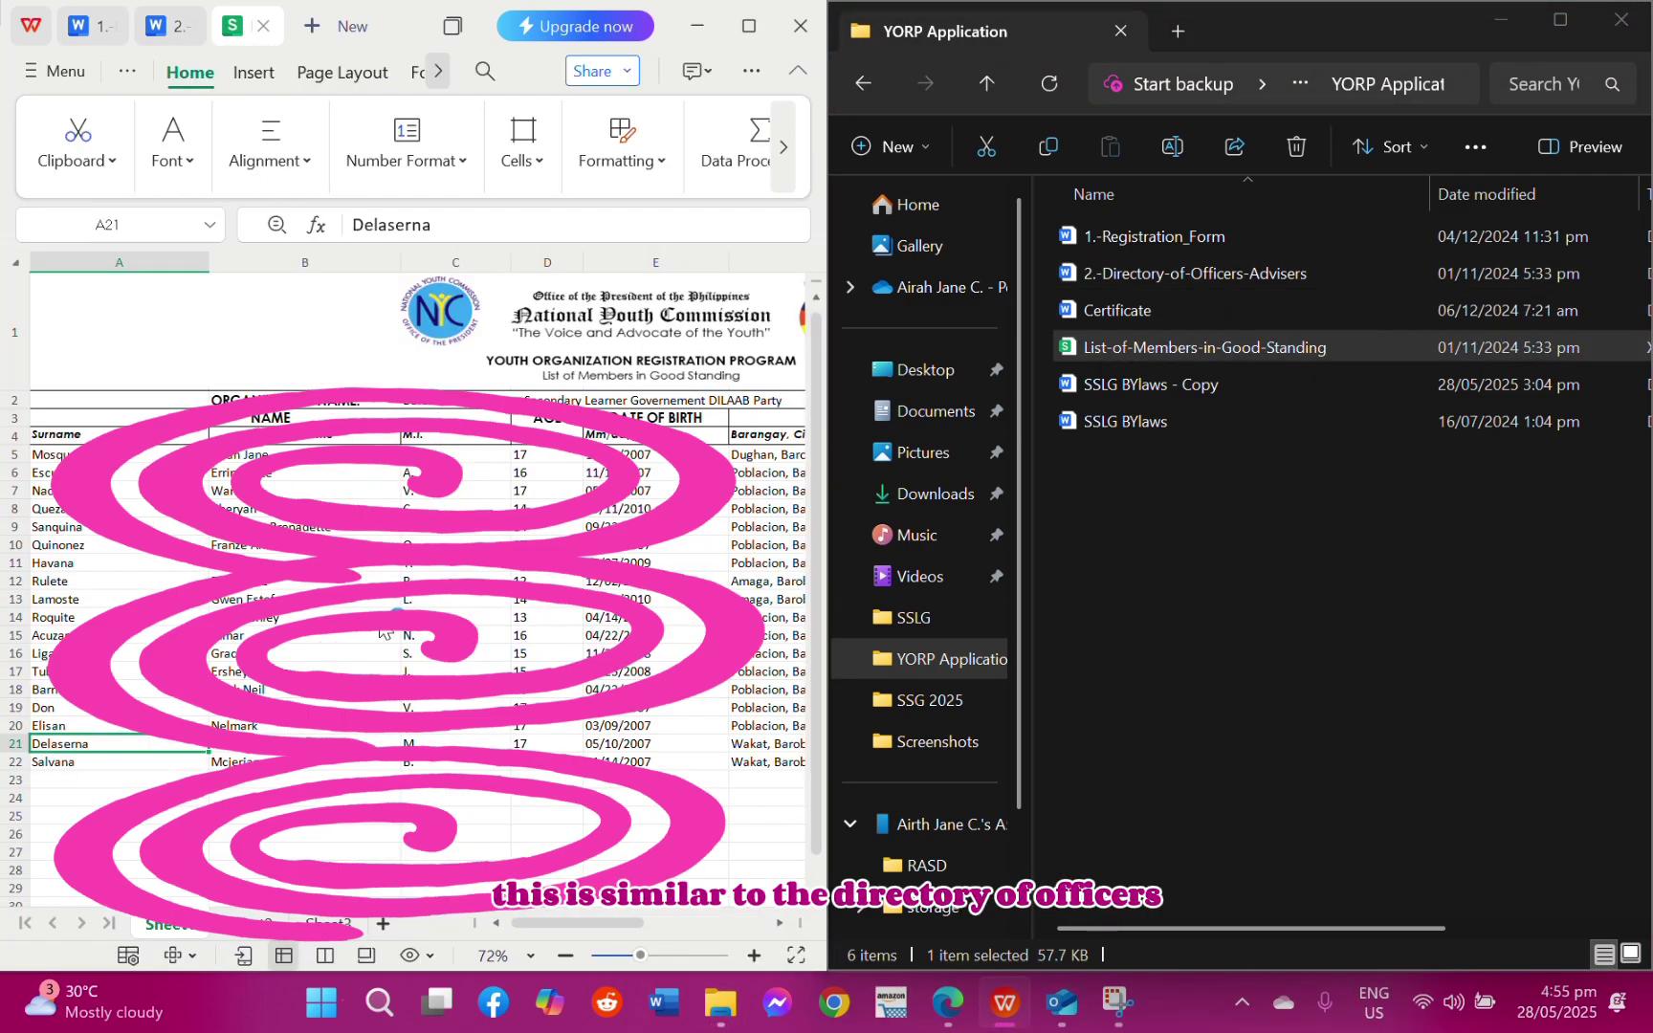
ctrl+scroll(383, 631, down, 3)
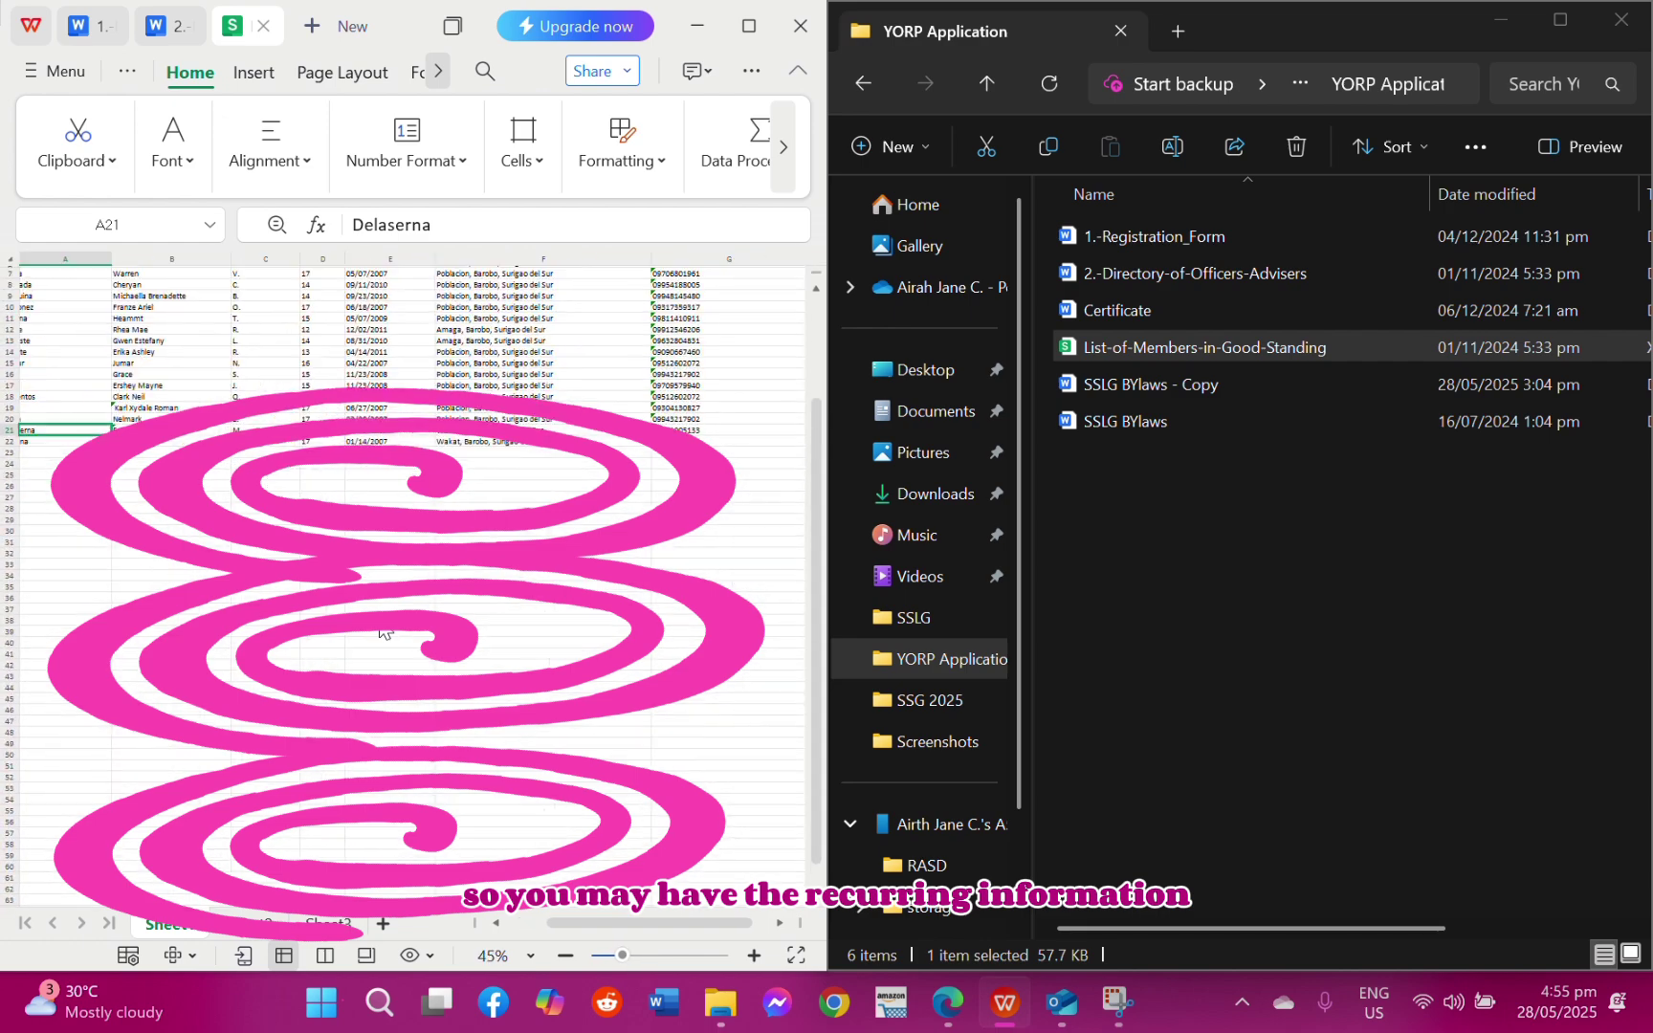
scroll(383, 622, up, 3)
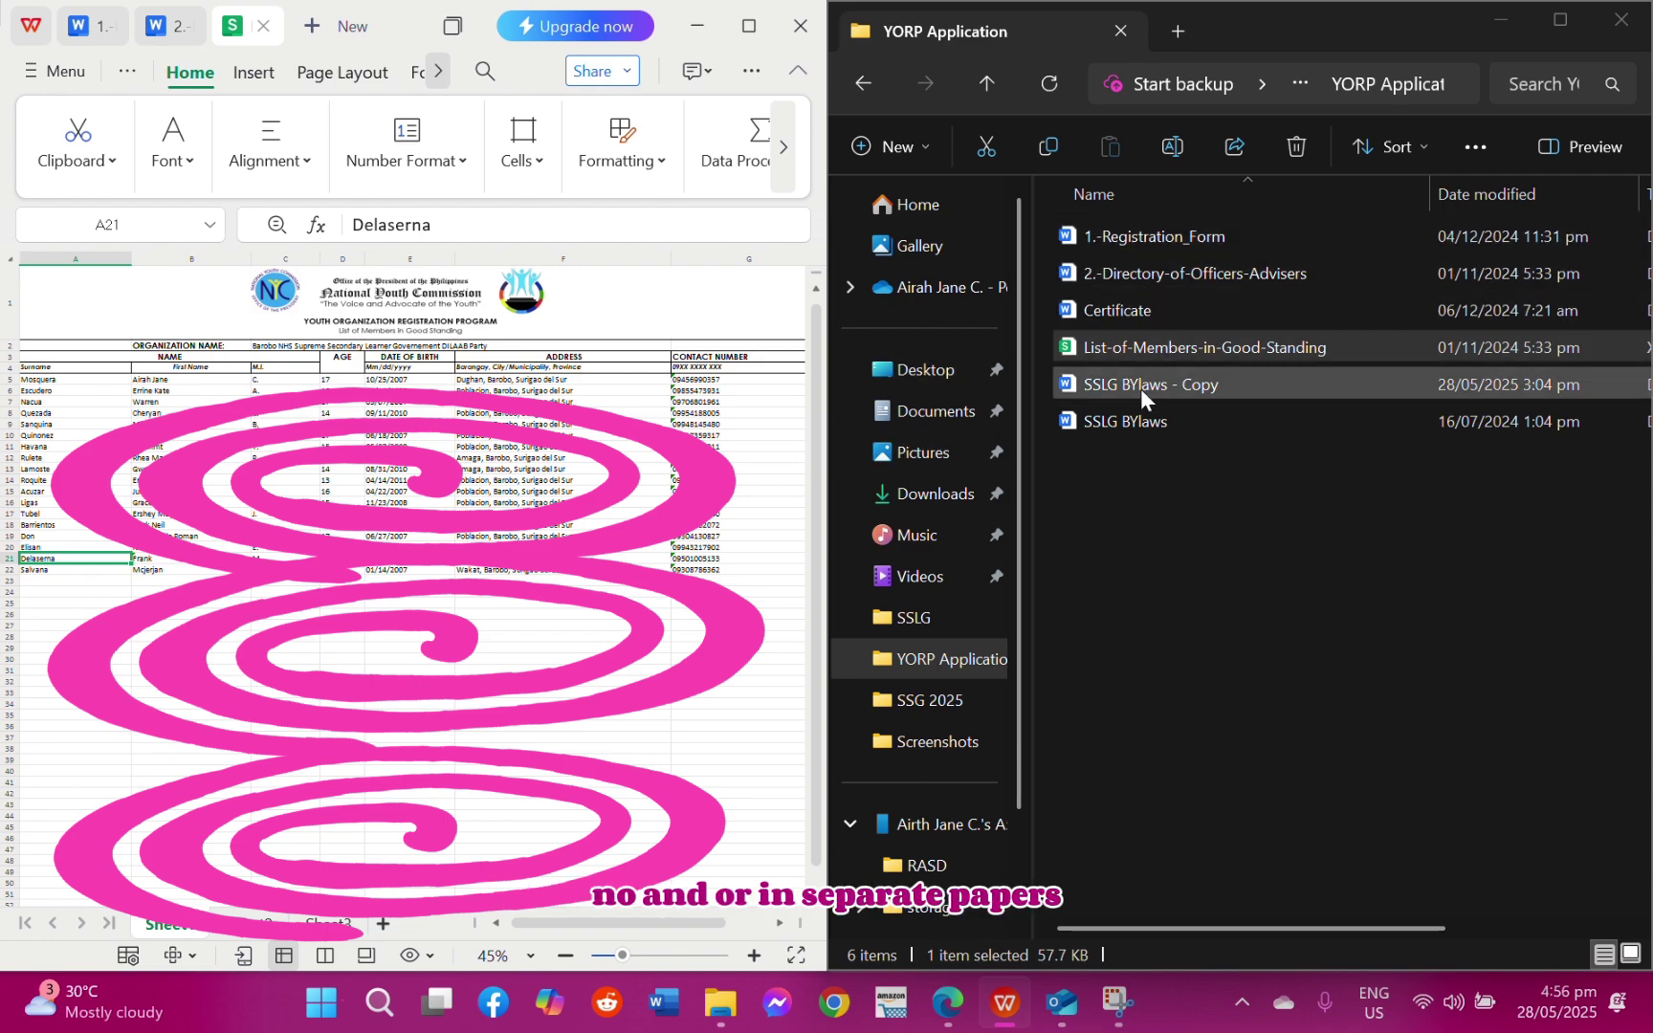
Open the Certificate document and review the school's certificate of recognition down to the principal's signature
double_click(1106, 309)
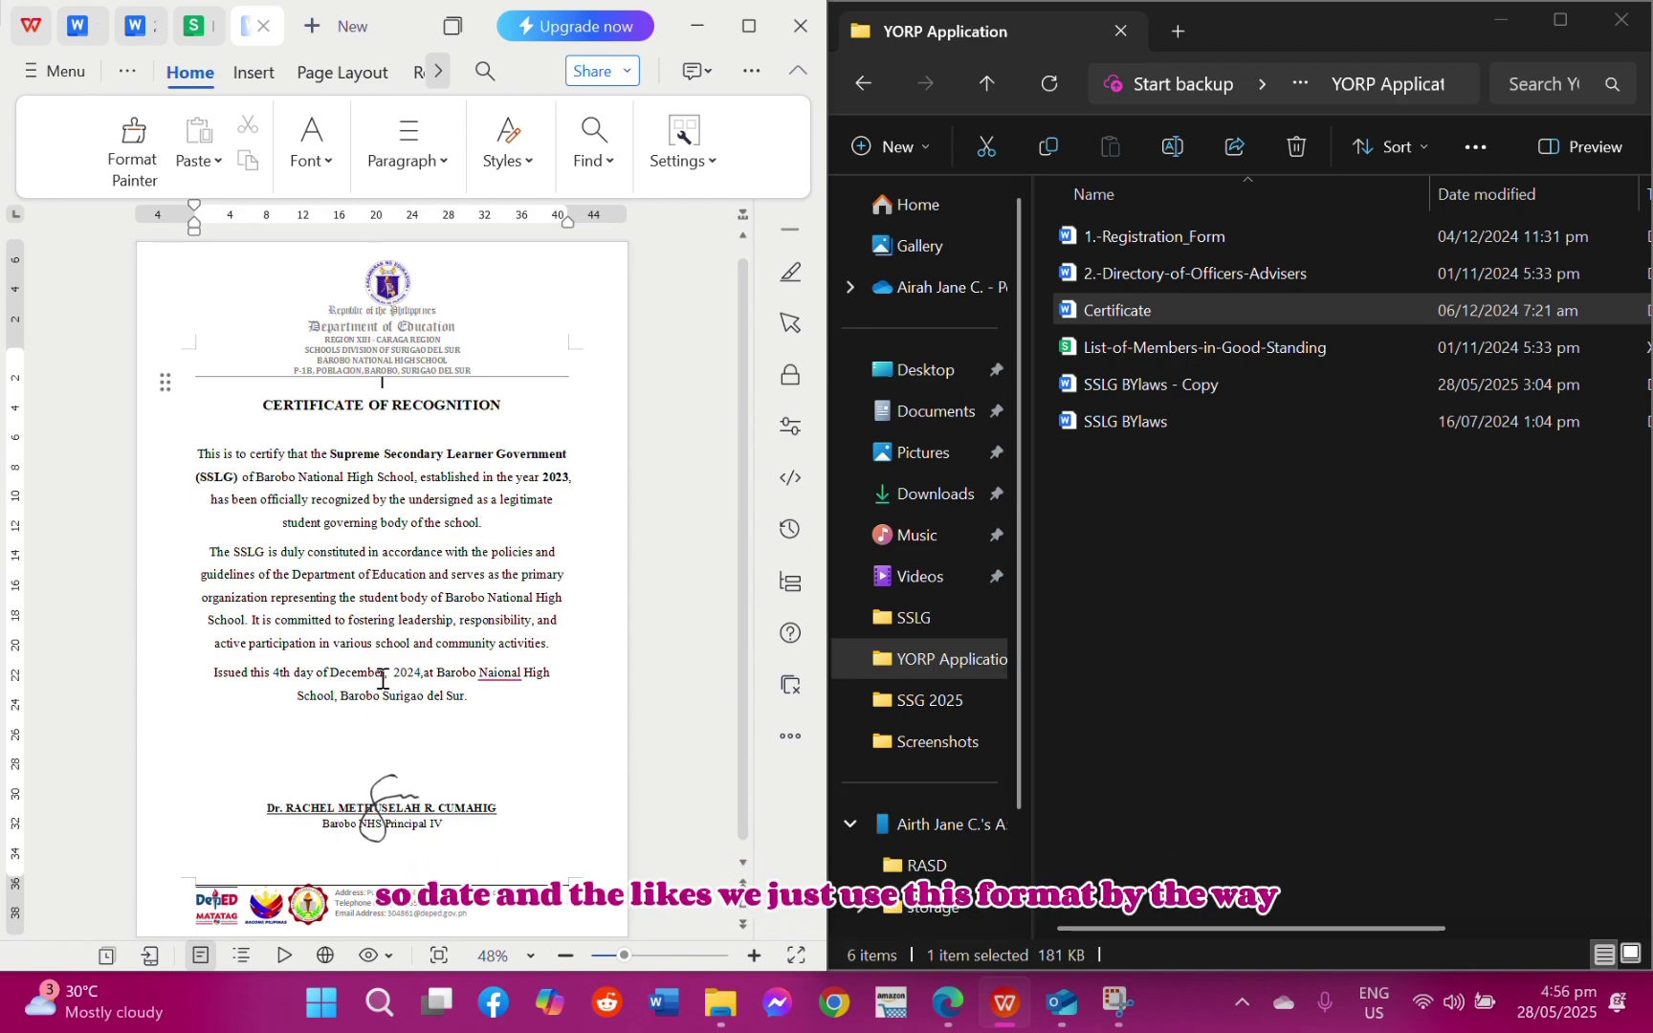
scroll(273, 780, down, 1)
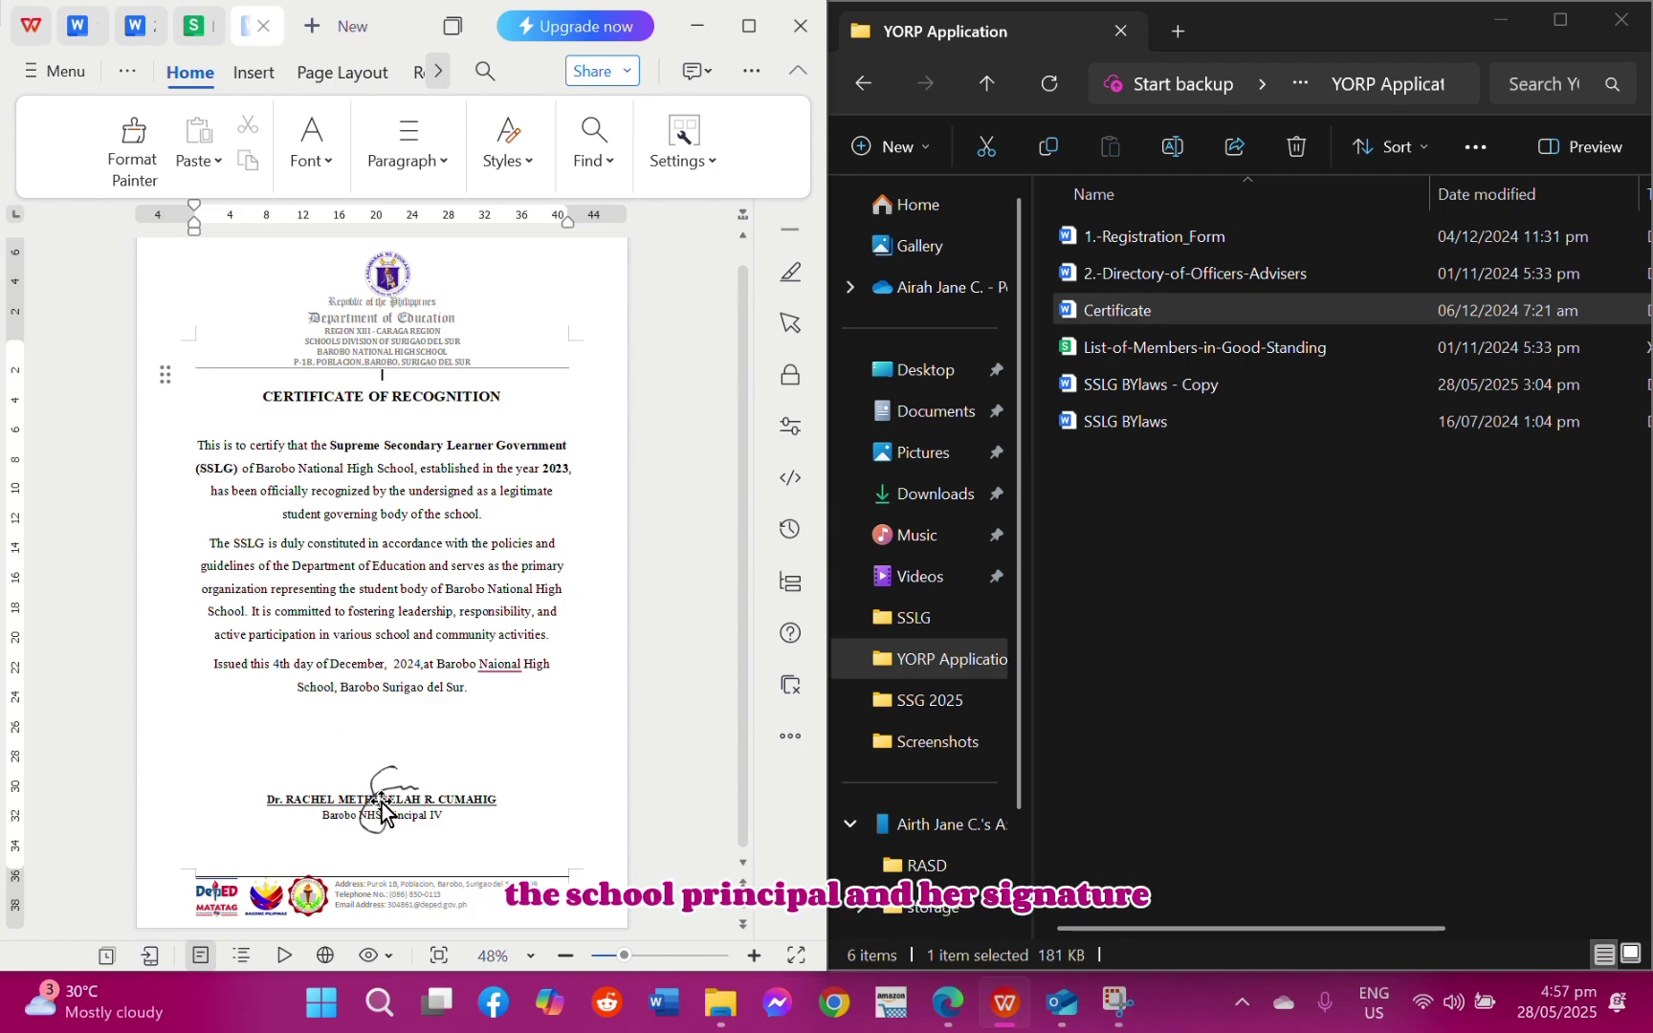
scroll(593, 373, up, 1)
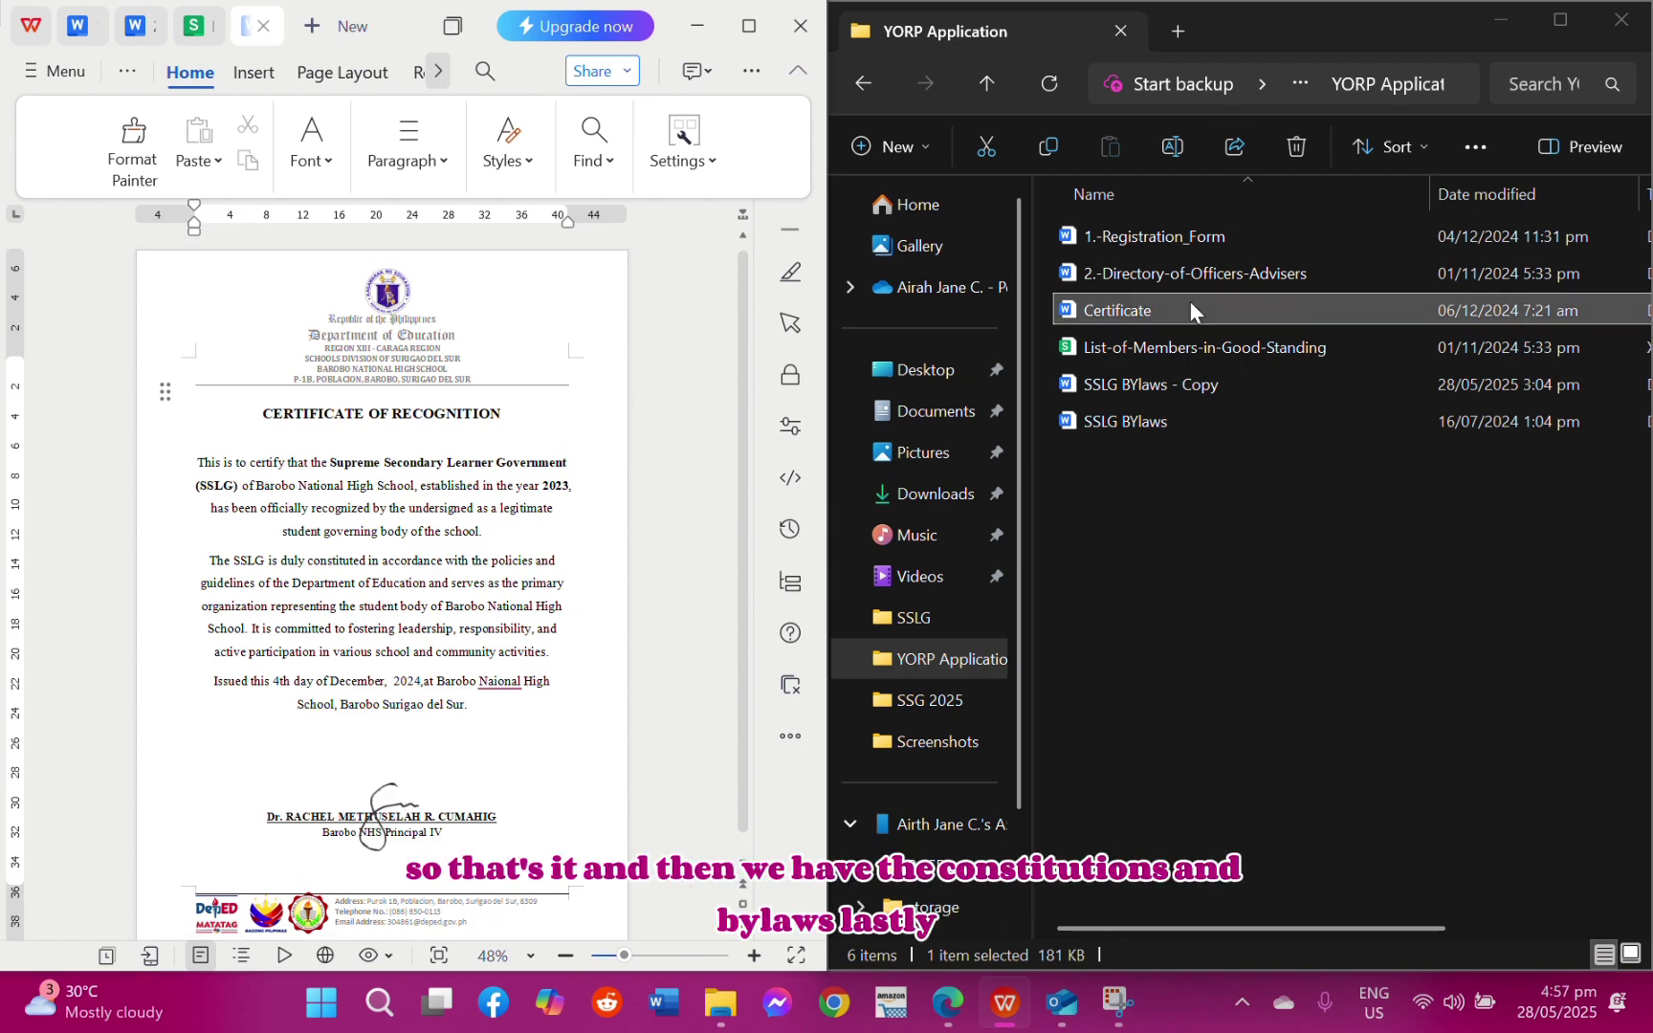
Open the SSLG BYlaws - Copy document and skim the constitution and by-laws, returning to the cover page
double_click(1181, 384)
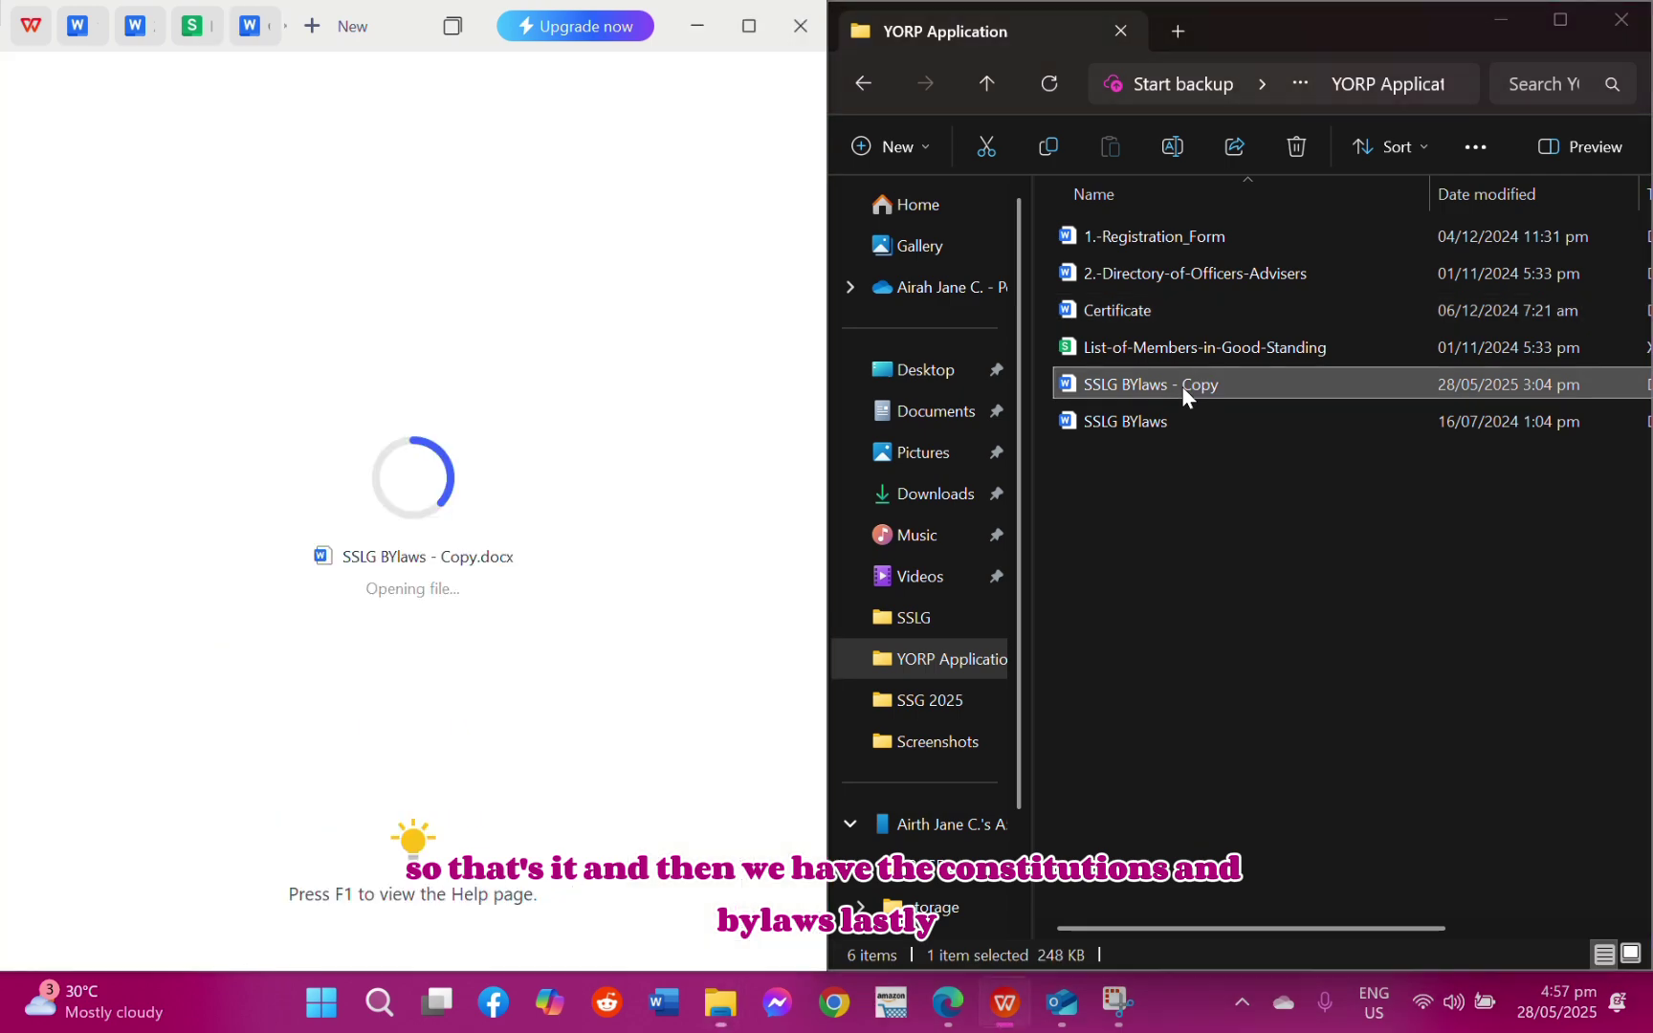
click(685, 384)
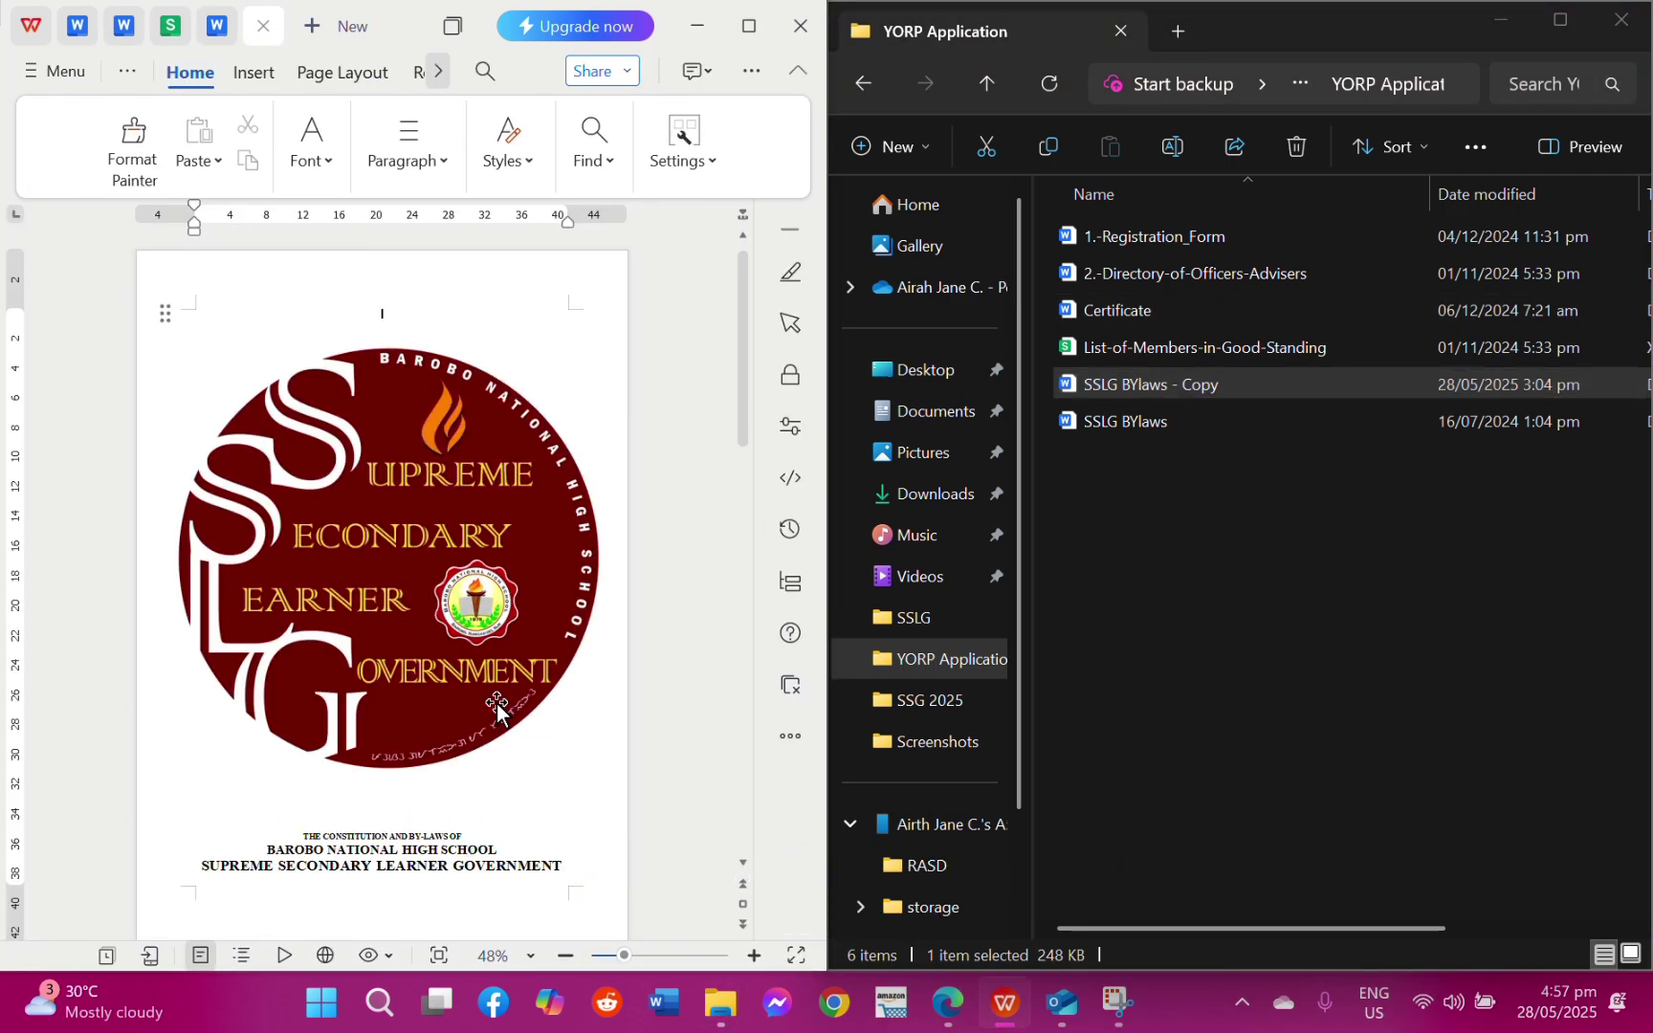
scroll(496, 706, down, 10)
scroll(497, 708, up, 8)
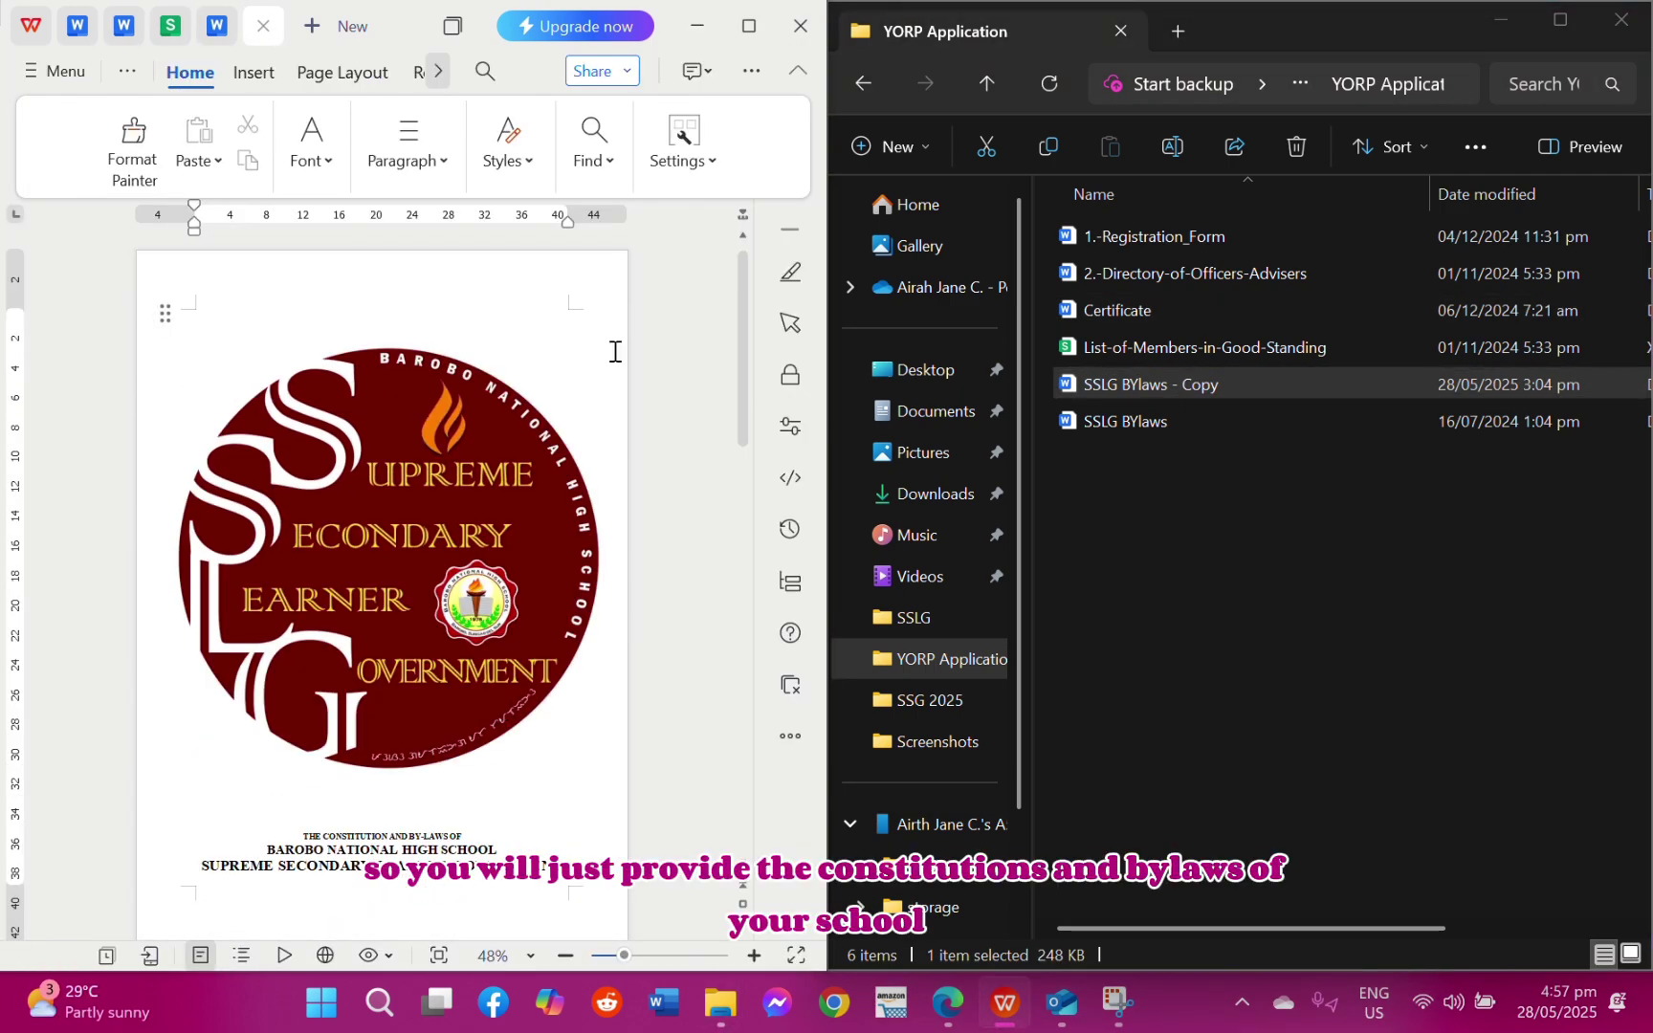
Review the by-laws' outline page listing the Preamble and Articles I to XI, and return to the cover page
scroll(535, 622, down, 2)
scroll(535, 621, down, 5)
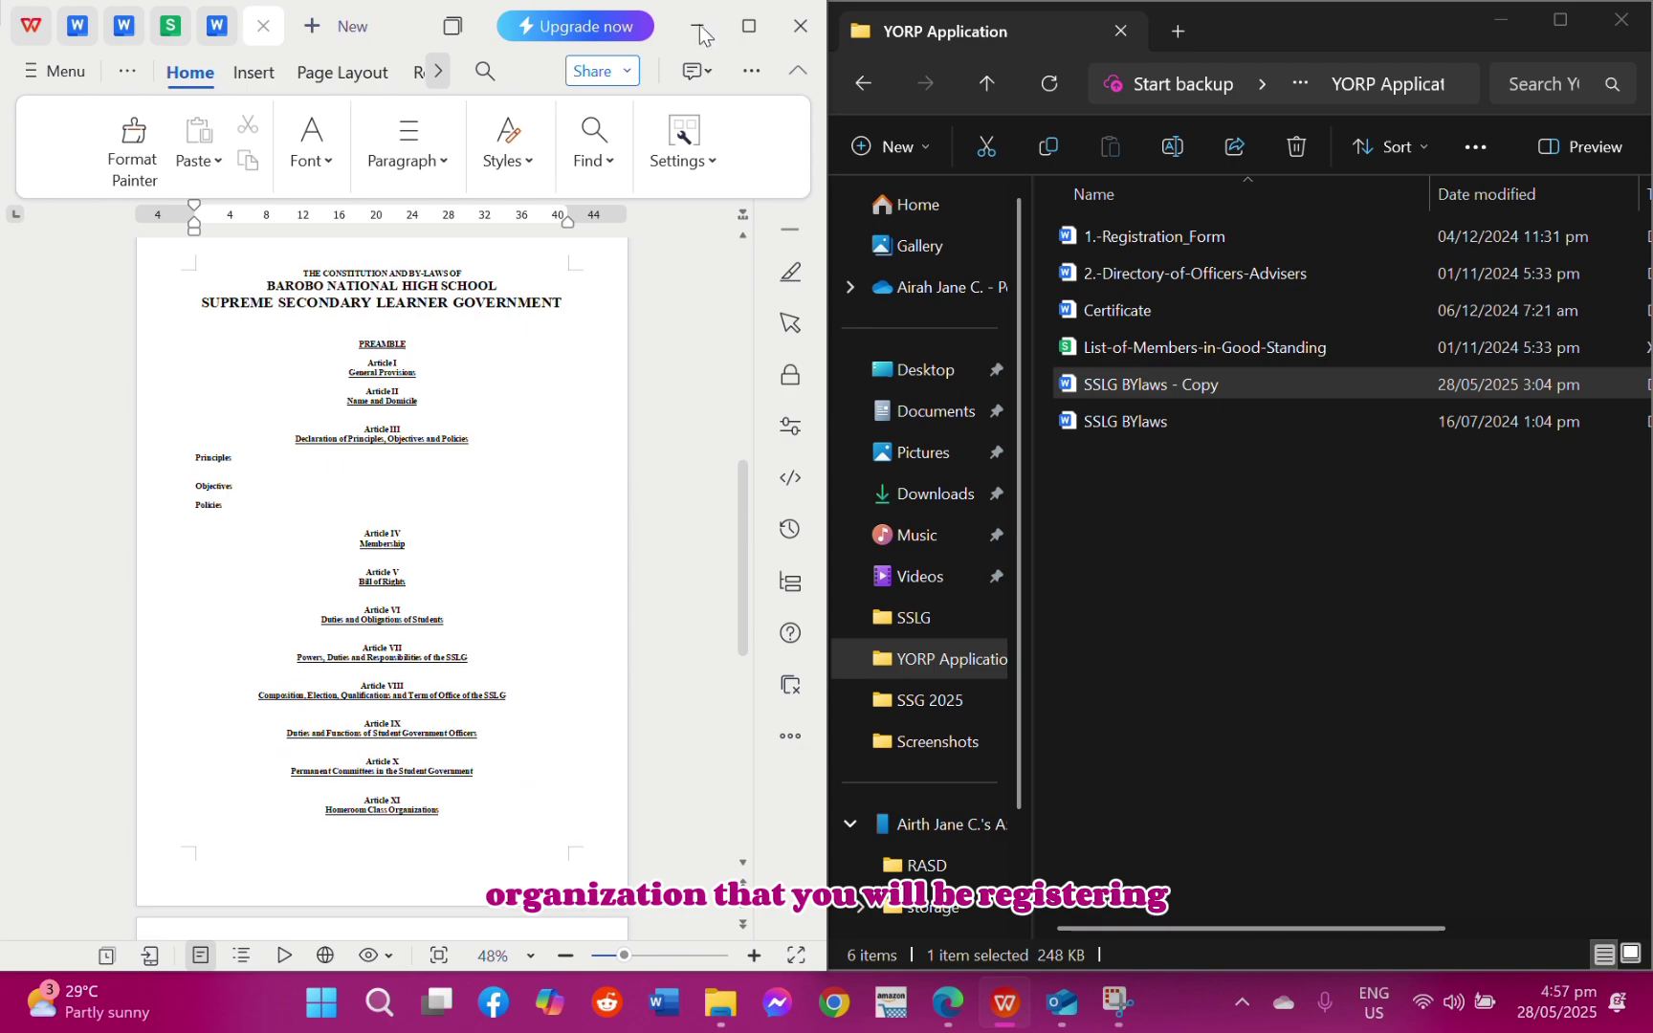
scroll(502, 537, up, 7)
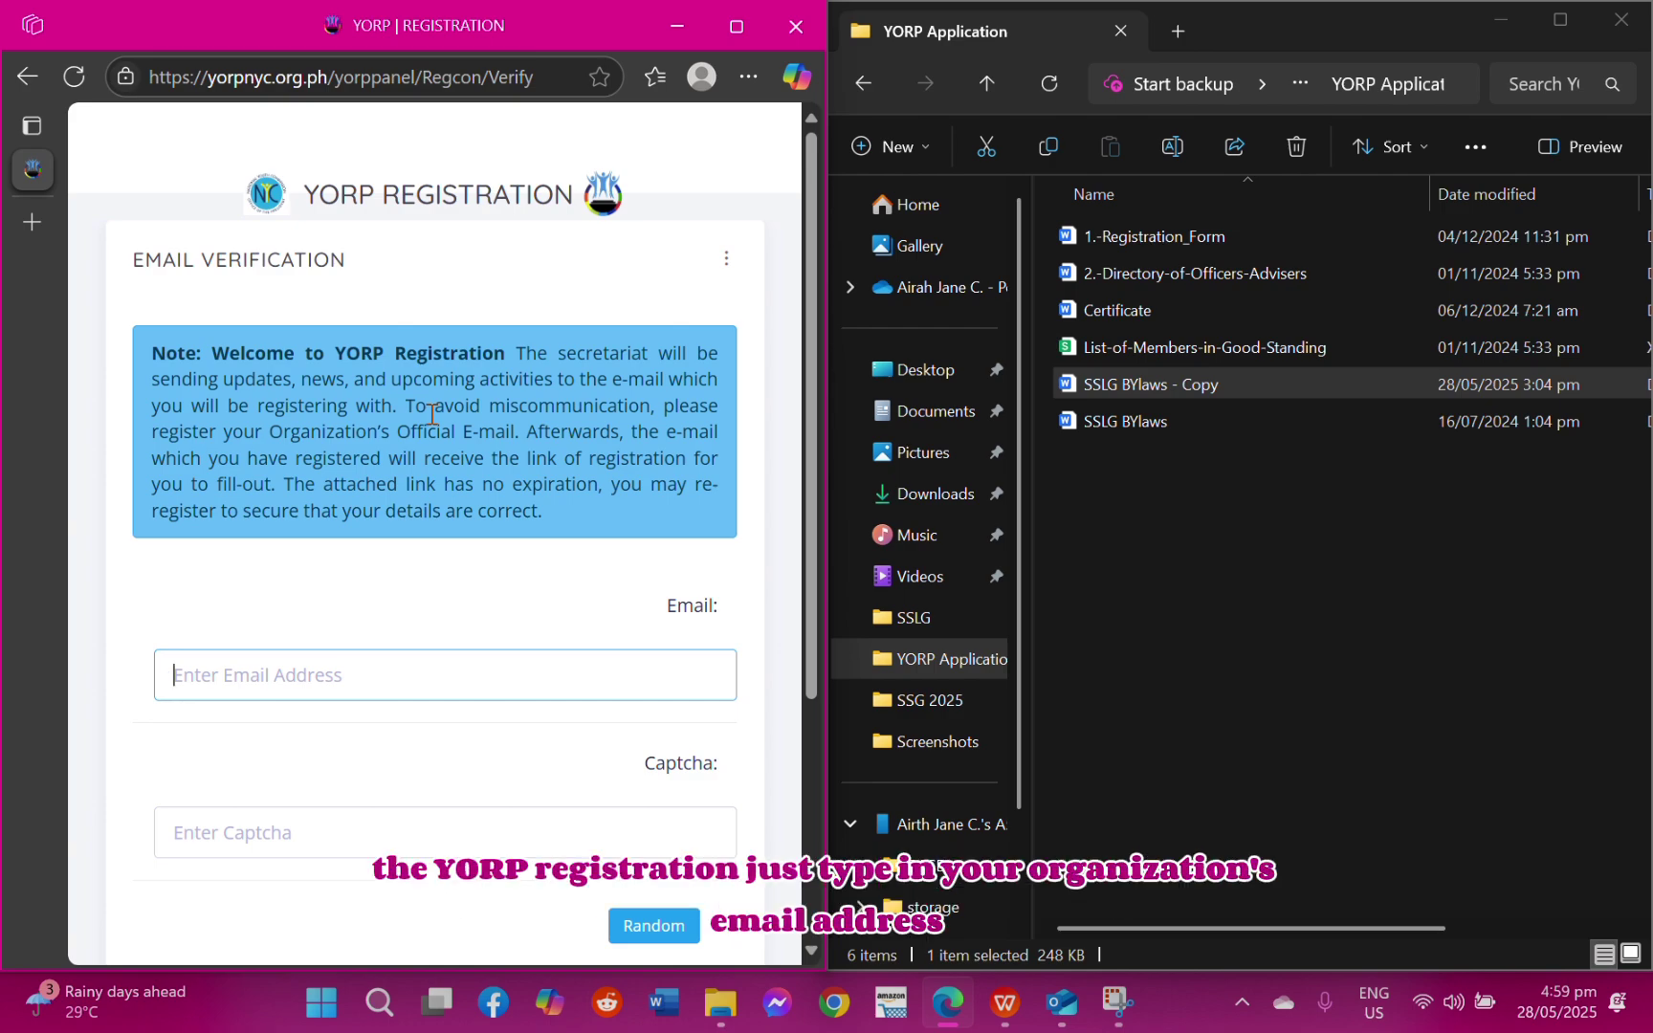
In the YORP email verification form, enter the organization's e-mail address and the displayed captcha, submit it, and dismiss the system notification
key(ctrl+v)
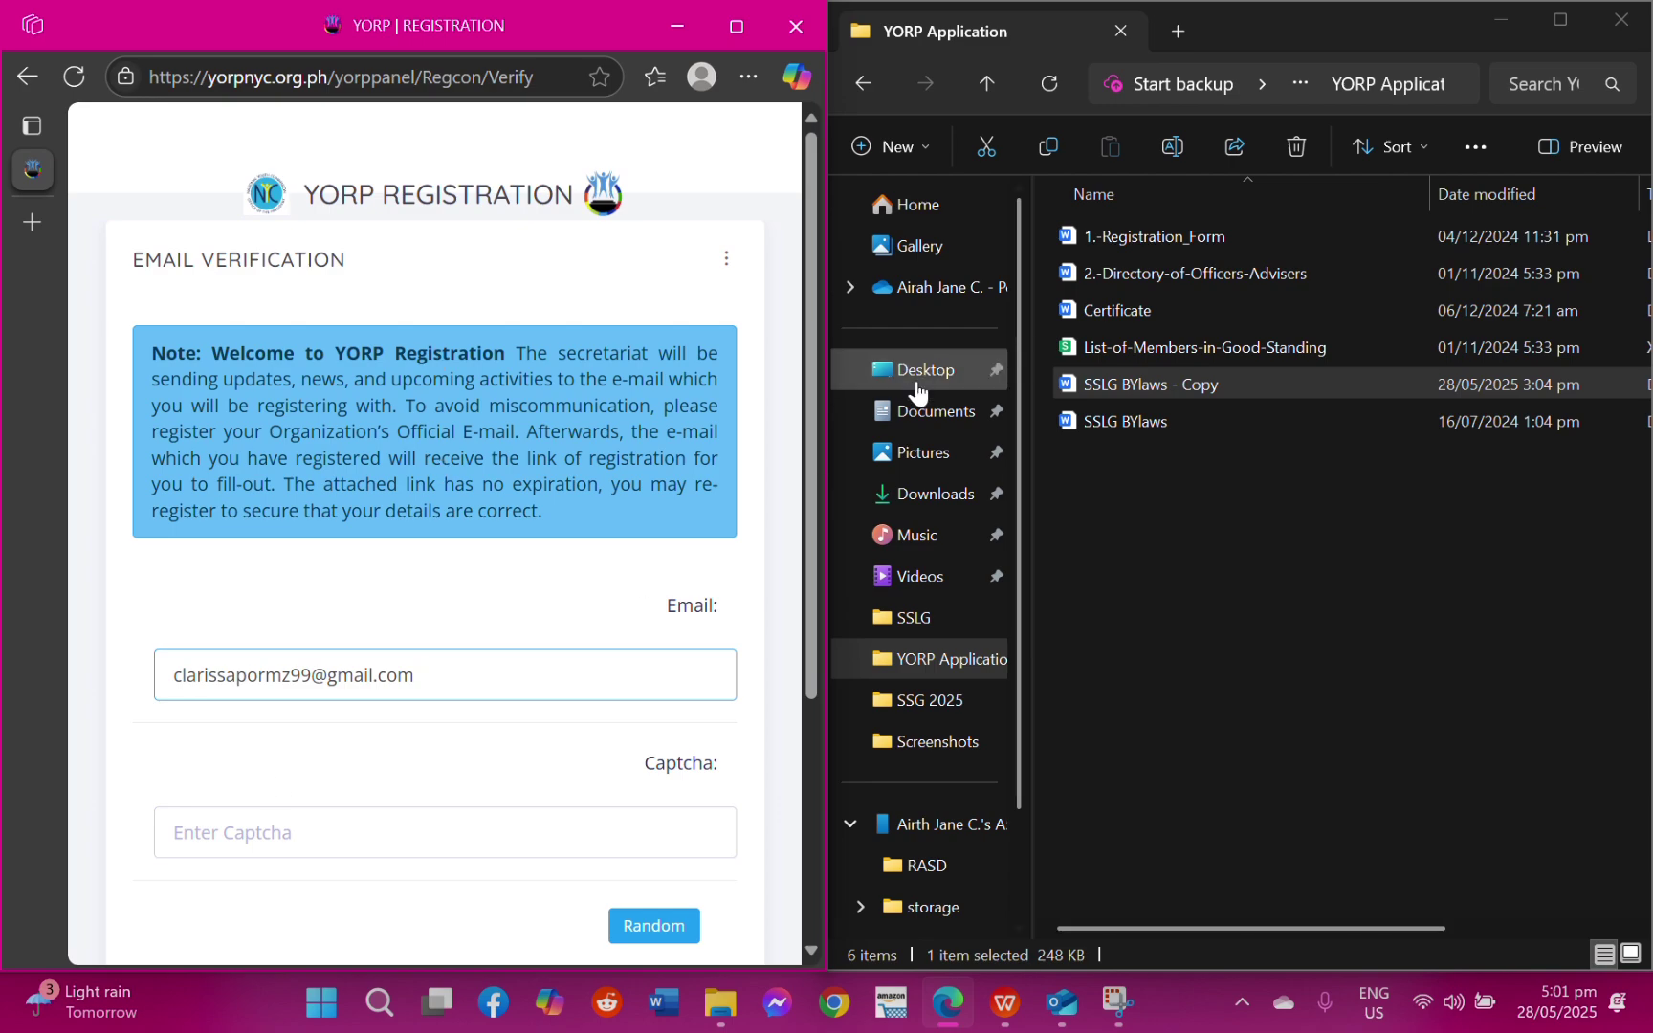
scroll(811, 475, down, 4)
click(286, 471)
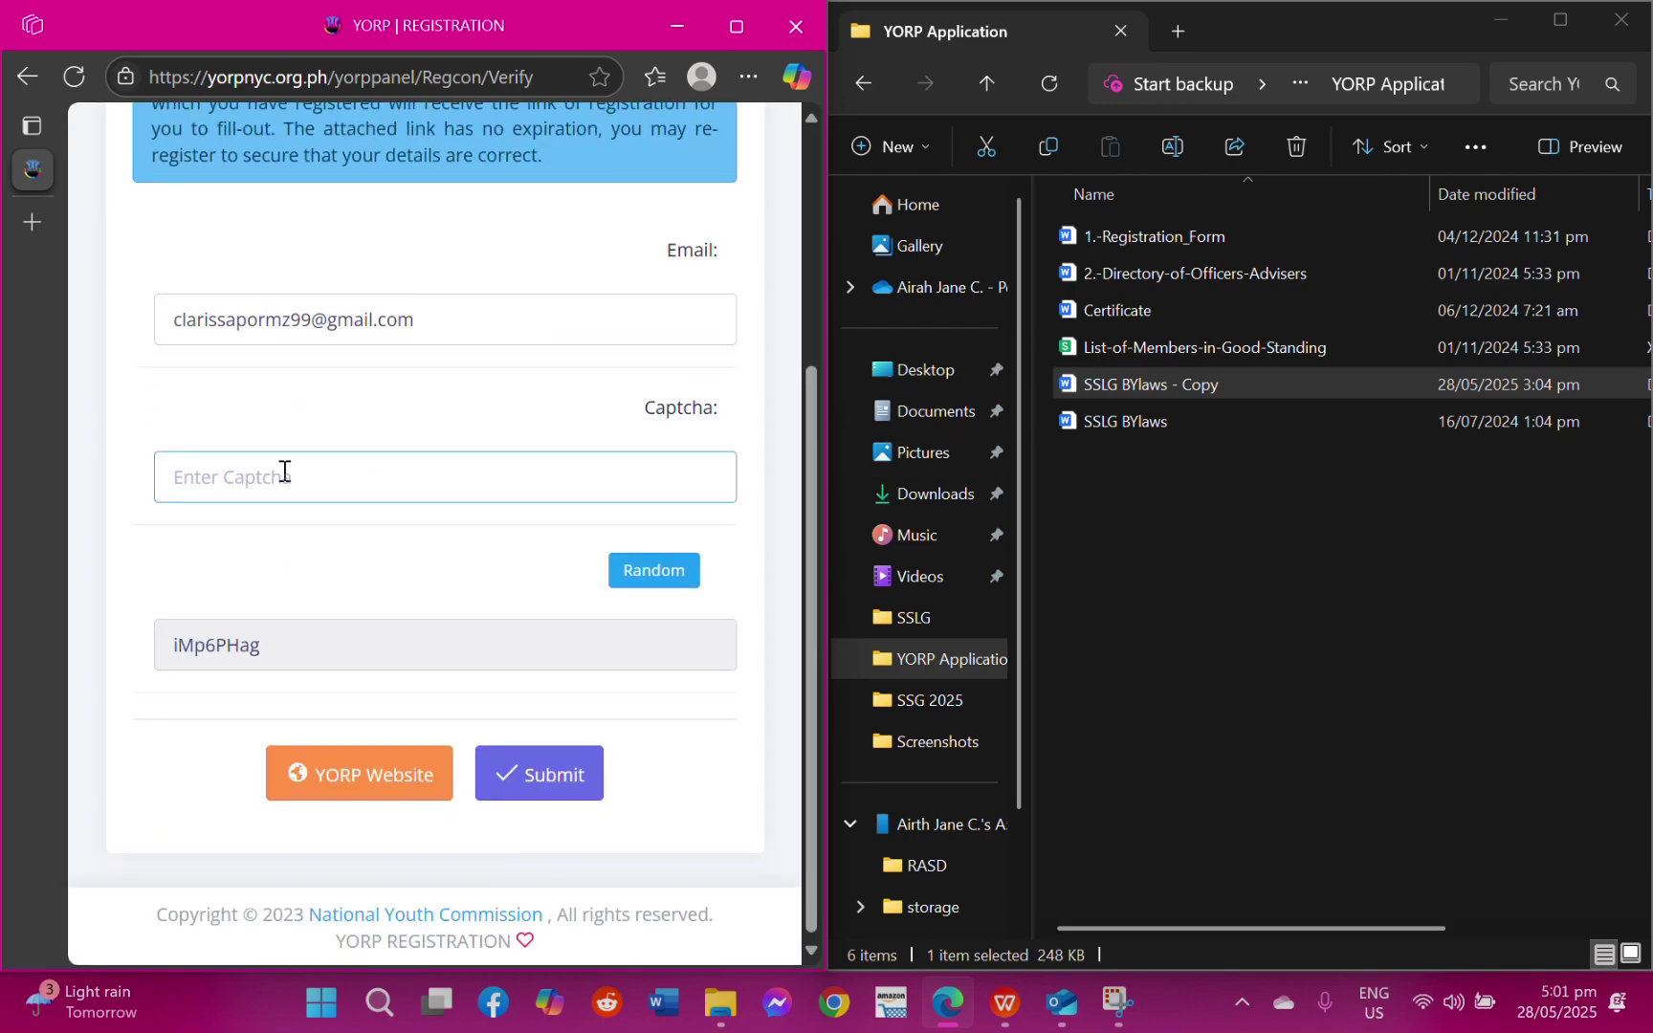
click(542, 783)
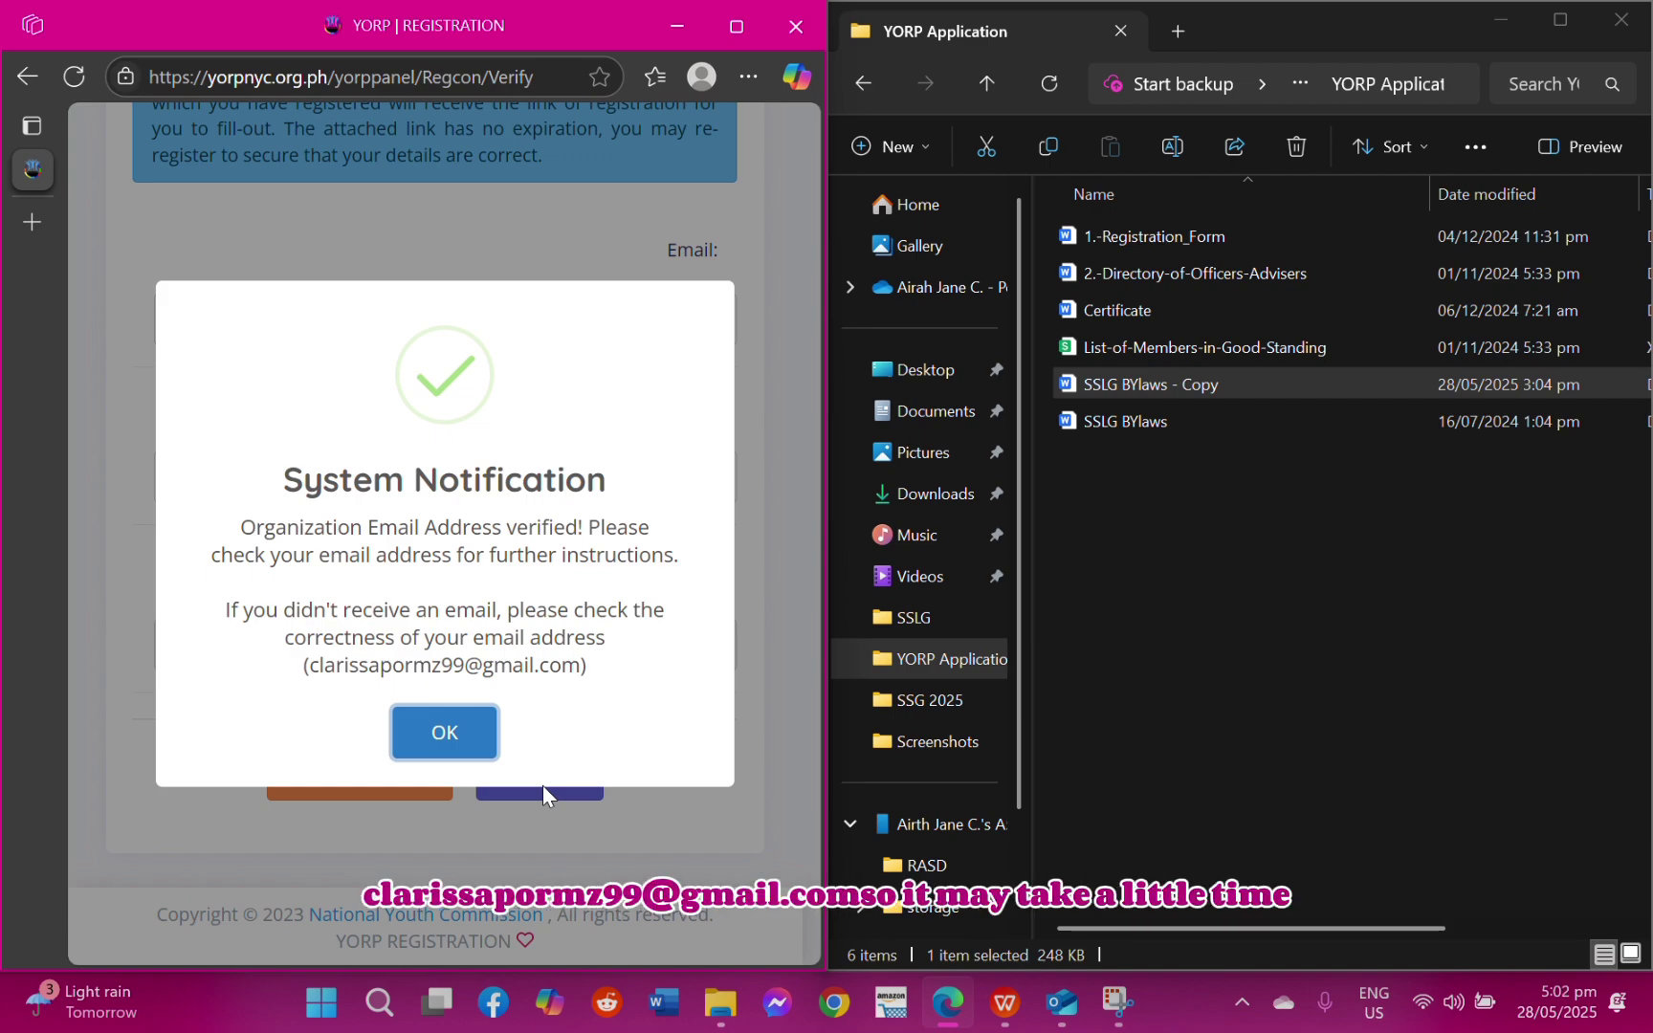
click(491, 760)
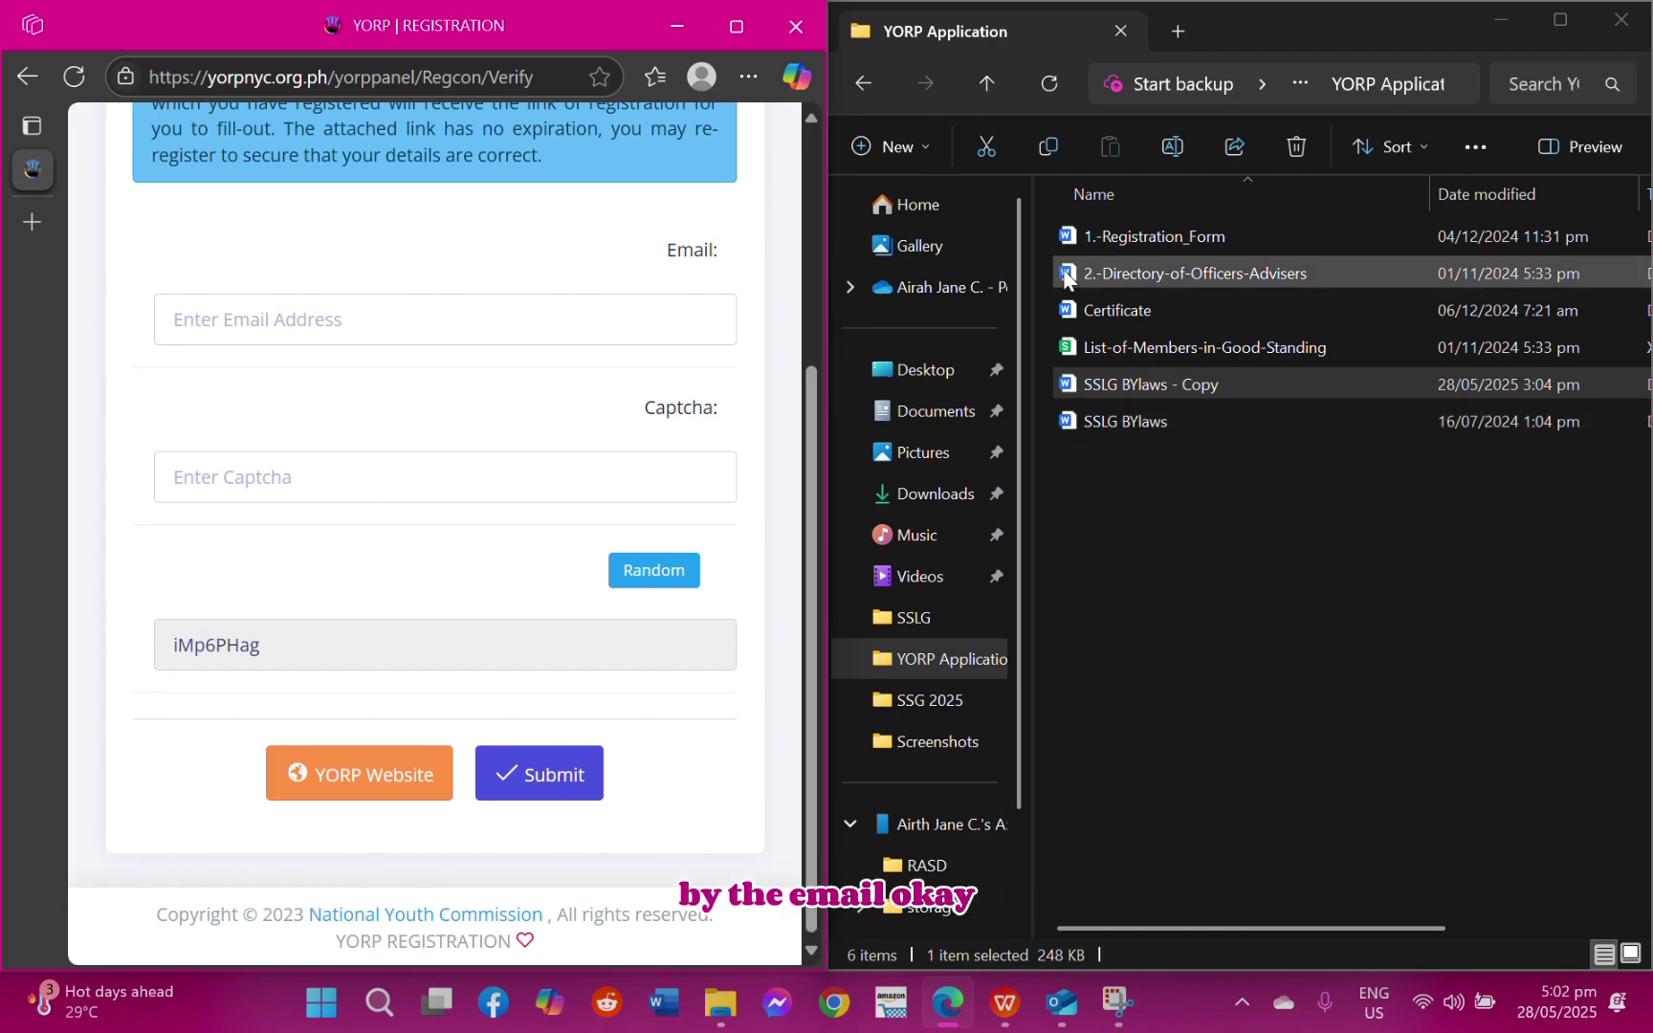
scroll(727, 286, up, 4)
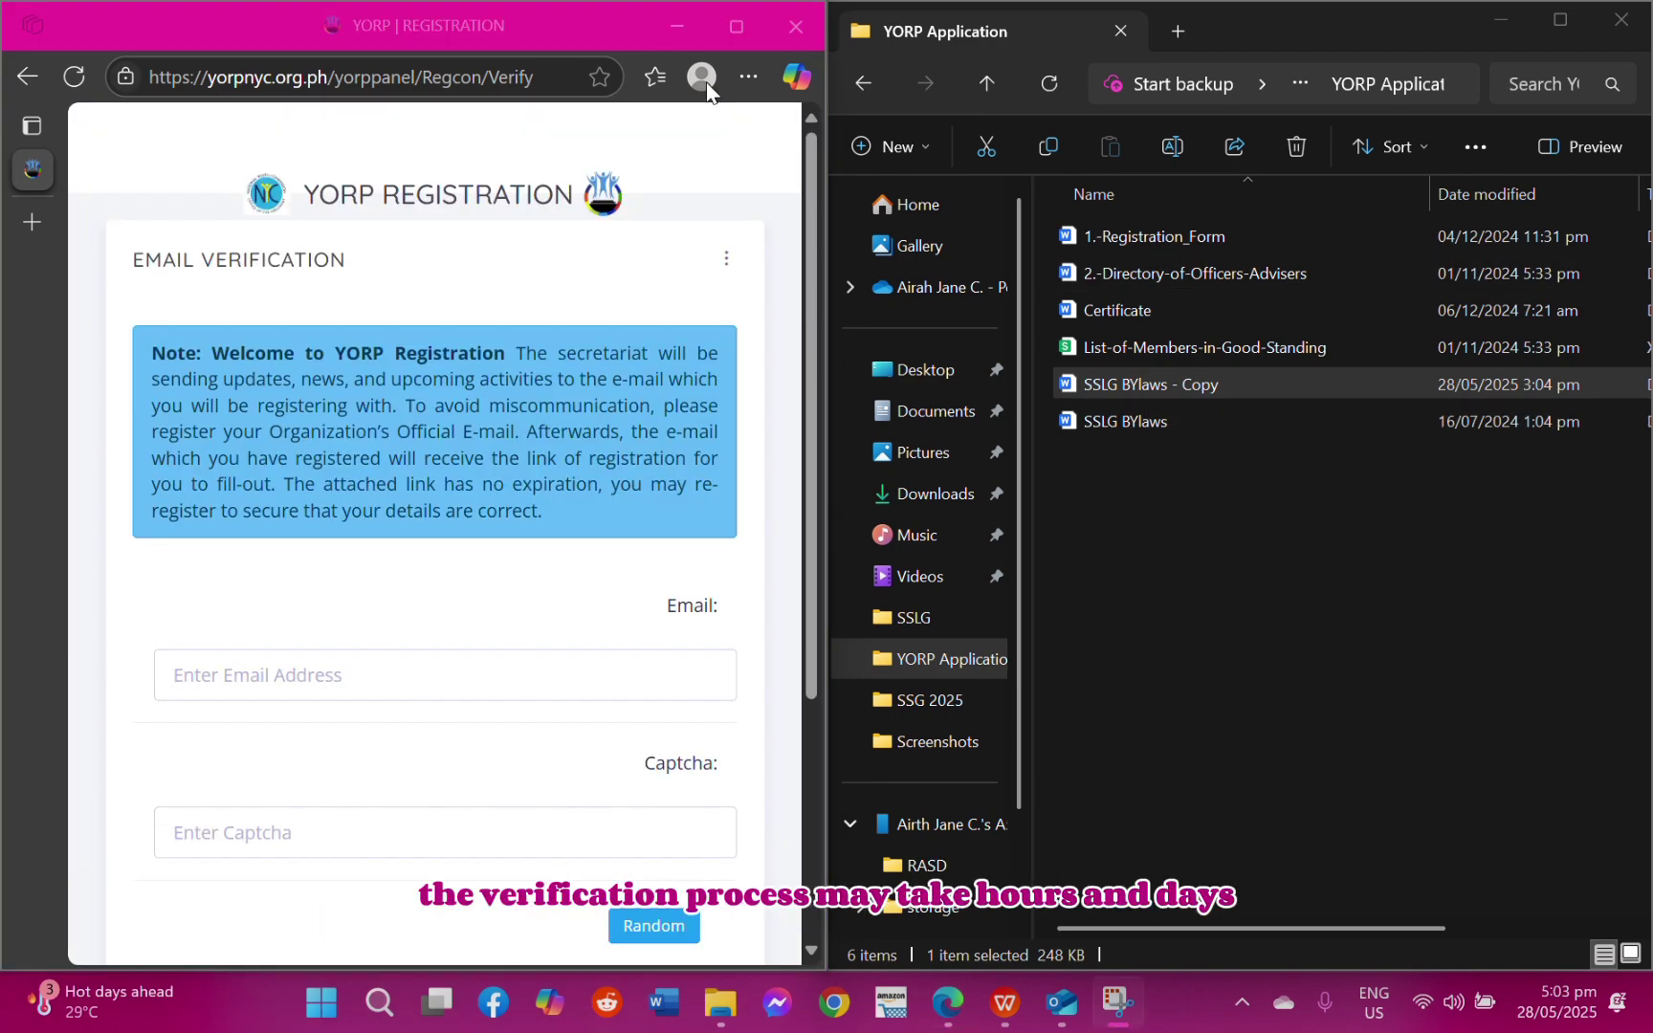